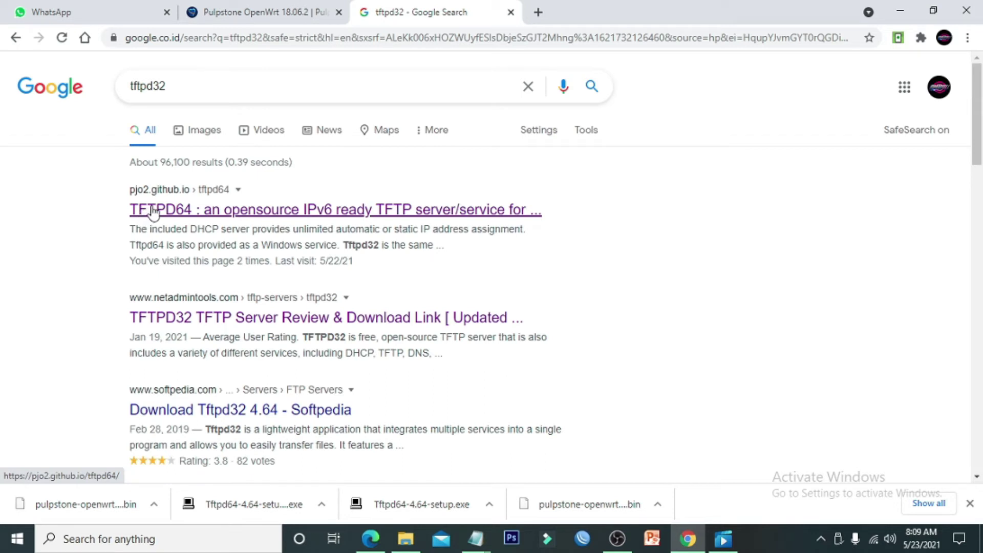
Open the TFTPD64 project page on pjo2.github.io from the search results and look over its download links
{"action": "left_click", "coordinate": [153, 210]}
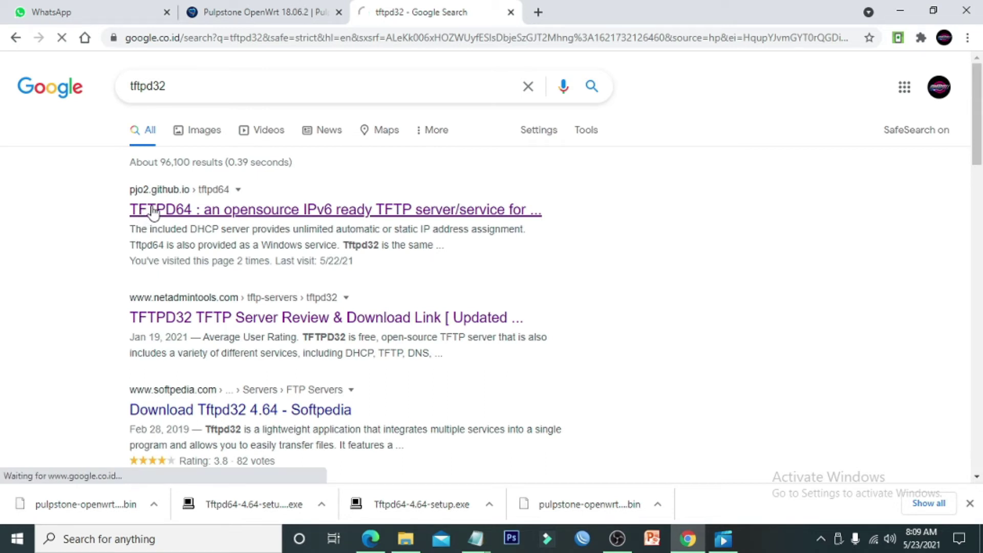
{"action": "scroll", "coordinate": [328, 225], "scroll_direction": "down", "scroll_amount": 2}
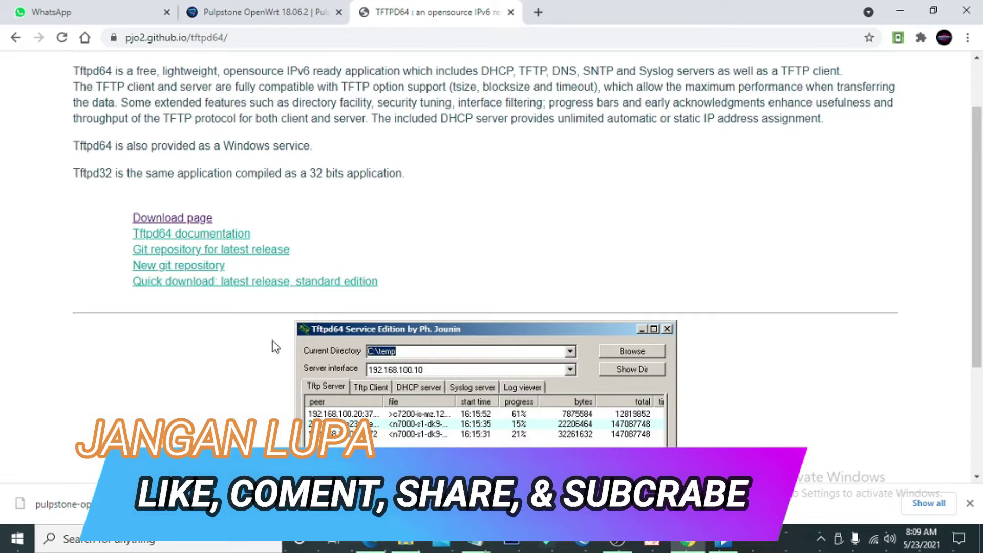
Switch to File Explorer and run the Tftpd64-4.64-setup installer from the Downloads folder
{"action": "mouse_move", "coordinate": [406, 538]}
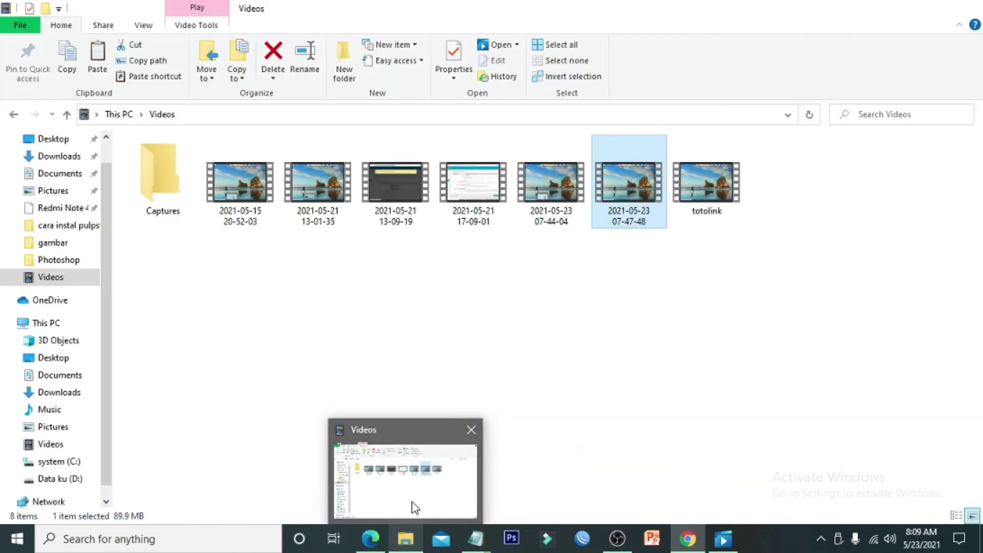
{"action": "left_click", "coordinate": [413, 509]}
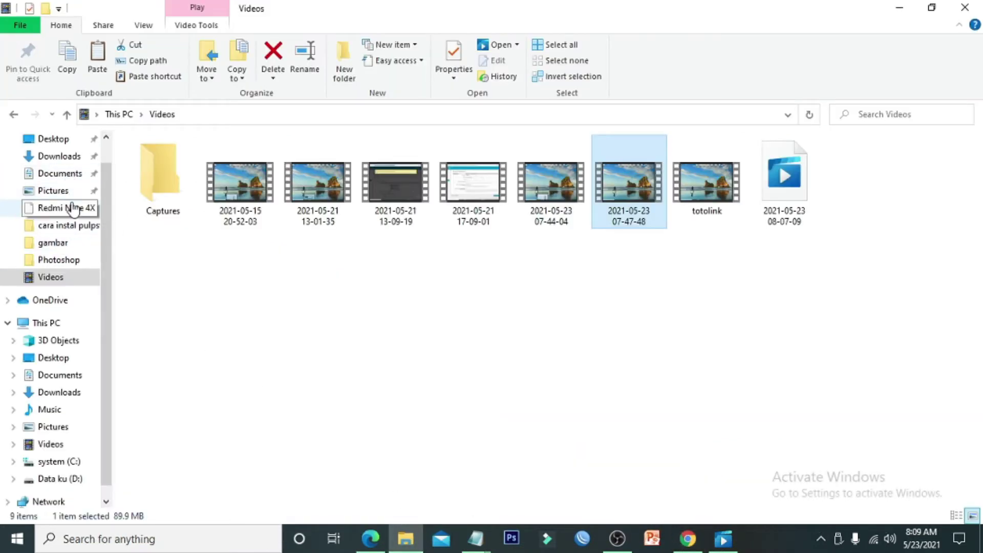
{"action": "left_click", "coordinate": [64, 156]}
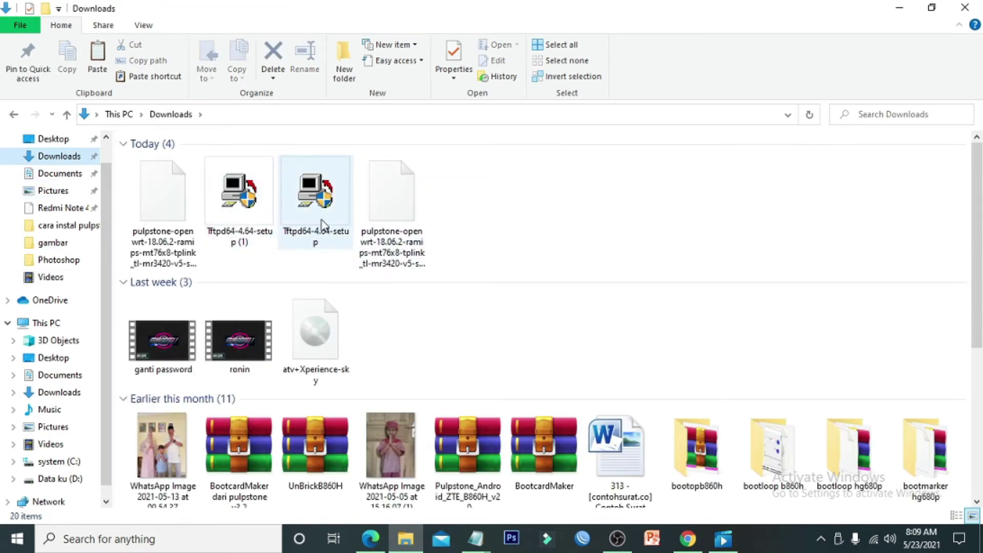
{"action": "left_click", "coordinate": [308, 241]}
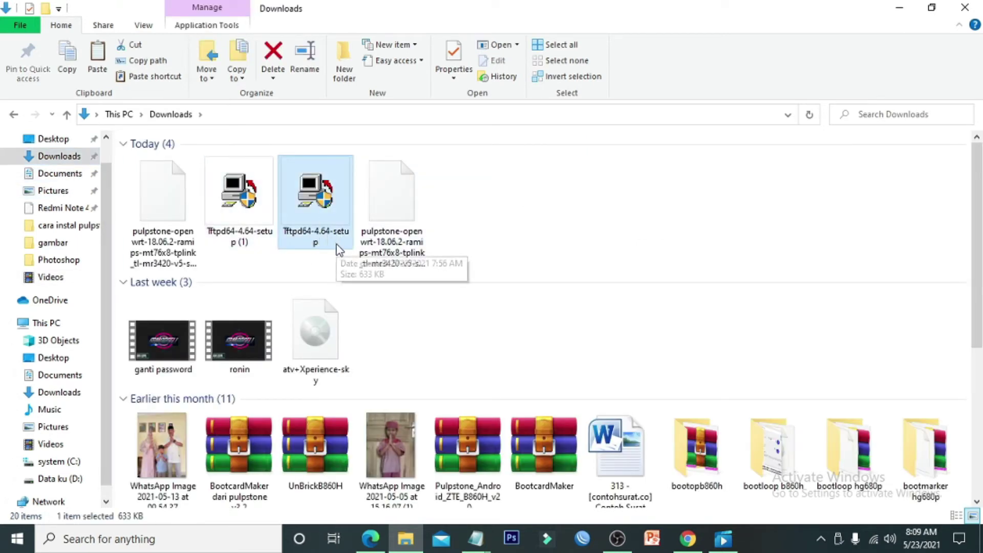
{"action": "double_click", "coordinate": [333, 222]}
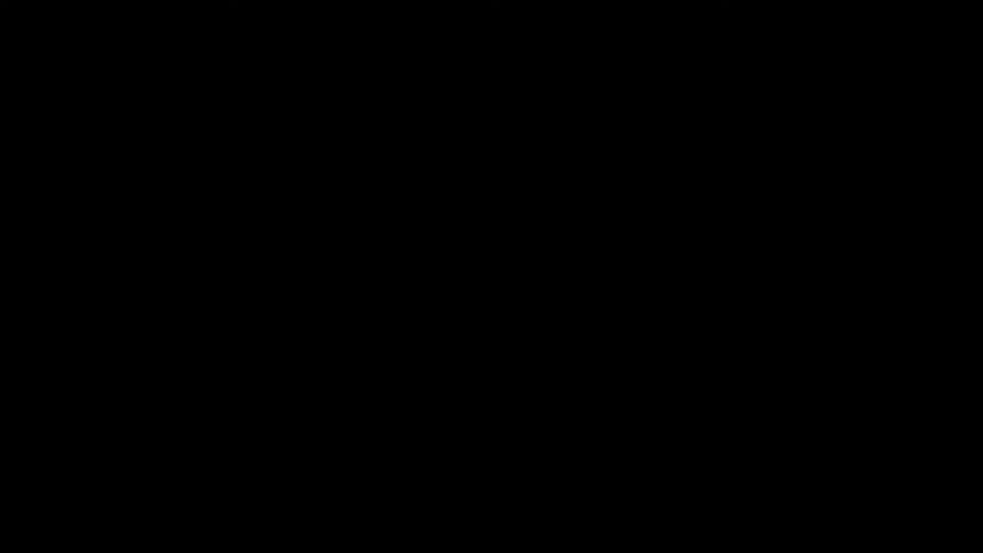
{"action": "left_click", "coordinate": [448, 359]}
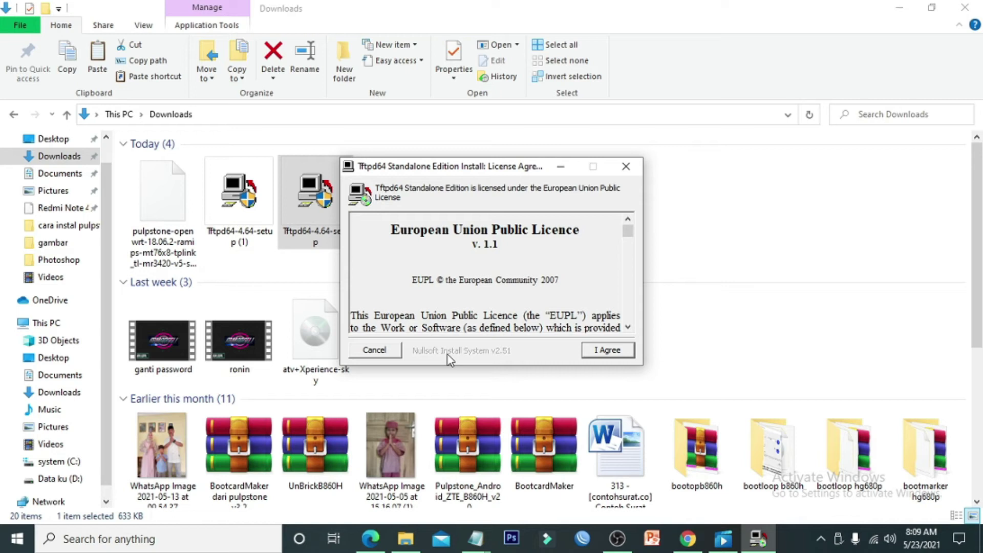
Accept the licence, include the Start Tftpd64 component, and install Tftpd64 into C:\Program Files\Tftpd64
{"action": "left_click", "coordinate": [604, 350]}
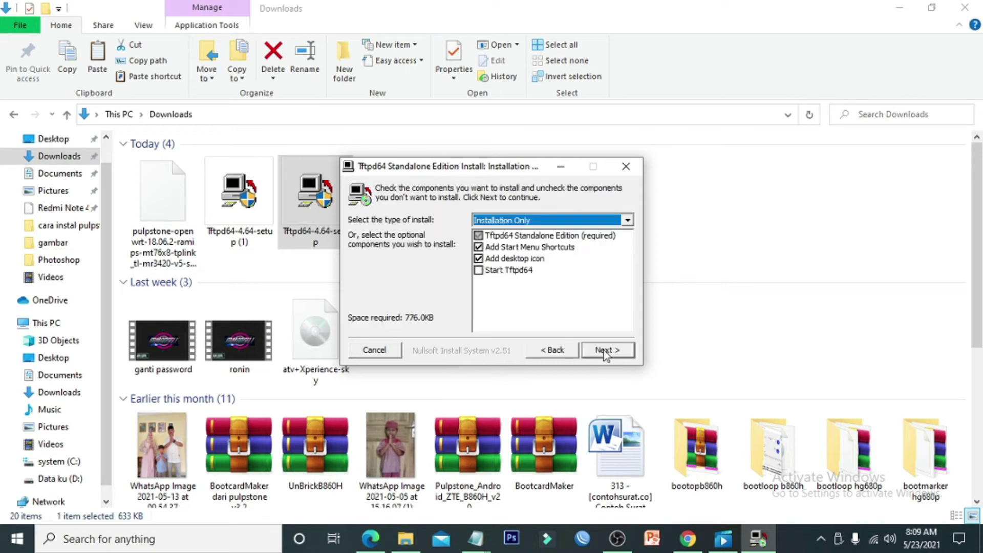
{"action": "left_click", "coordinate": [478, 270]}
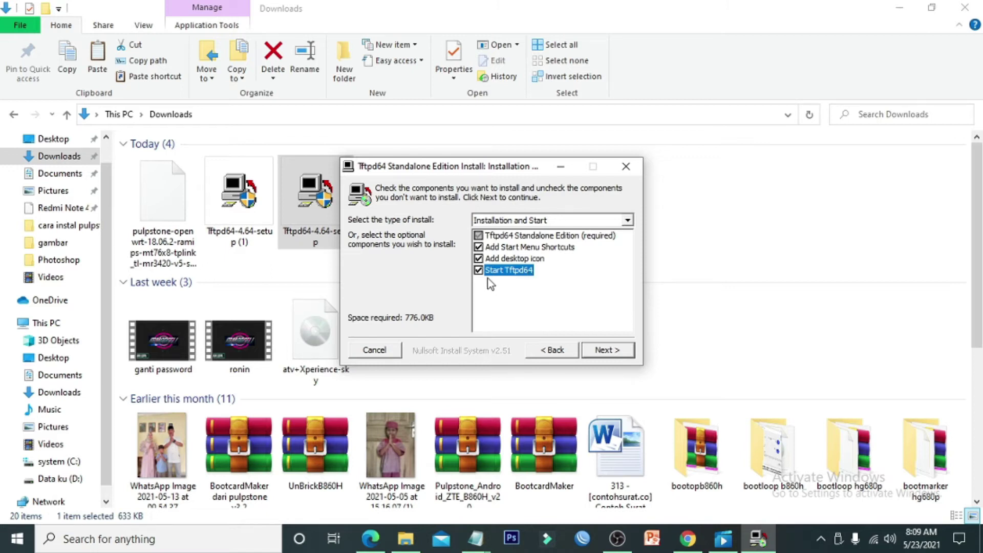
{"action": "left_click", "coordinate": [601, 350]}
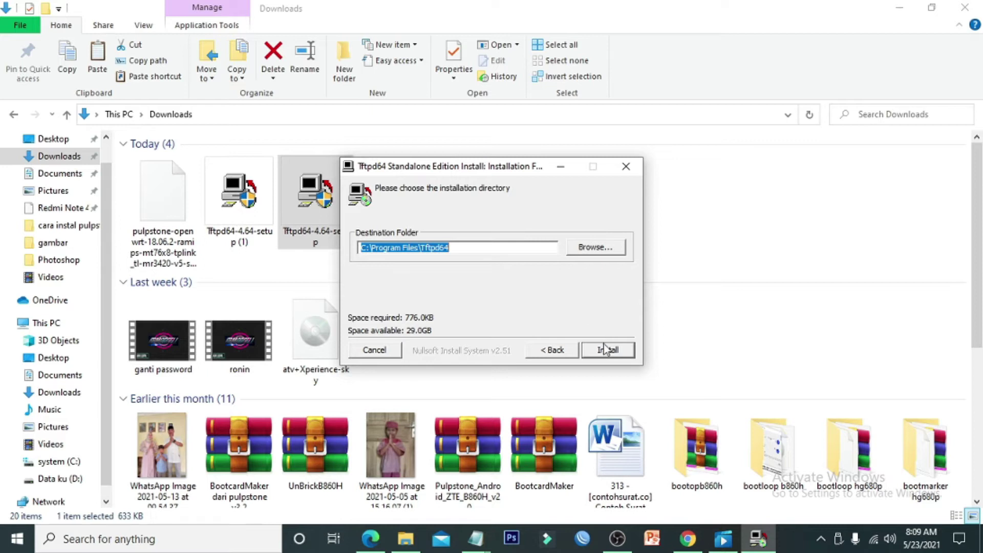
{"action": "left_click", "coordinate": [606, 351]}
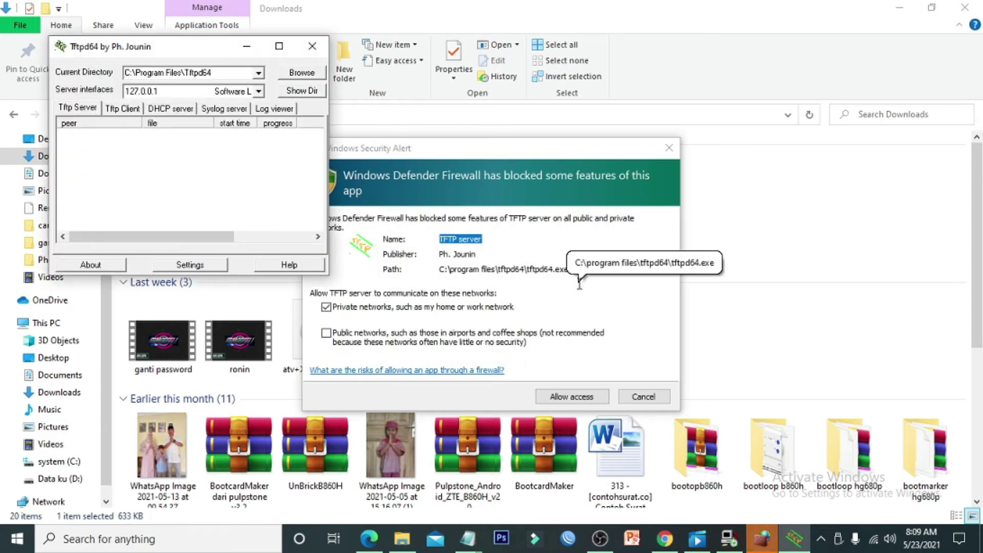
Allow the TFTP server through the firewall on private networks and close the finished installer
{"action": "left_click", "coordinate": [565, 401]}
{"action": "left_click", "coordinate": [564, 396]}
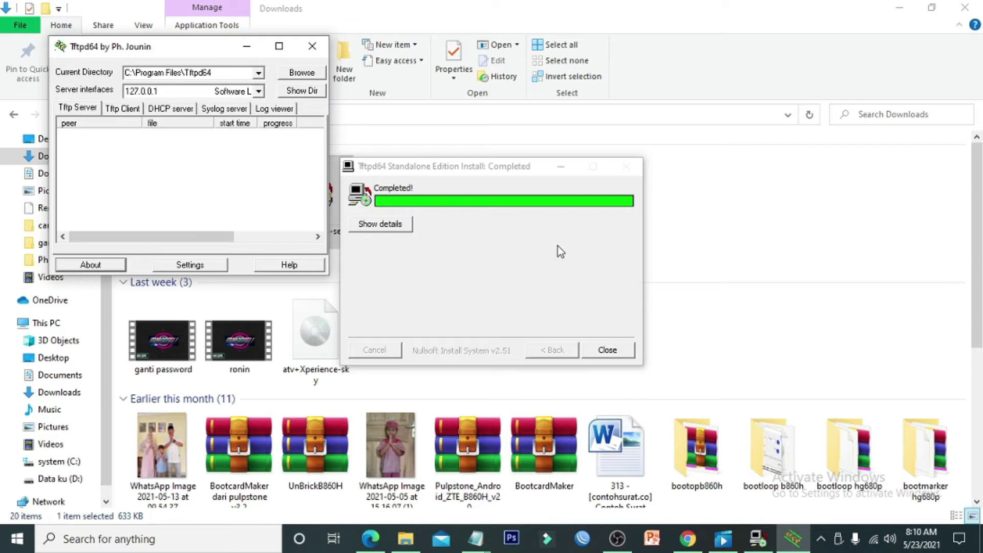
{"action": "left_click", "coordinate": [606, 349]}
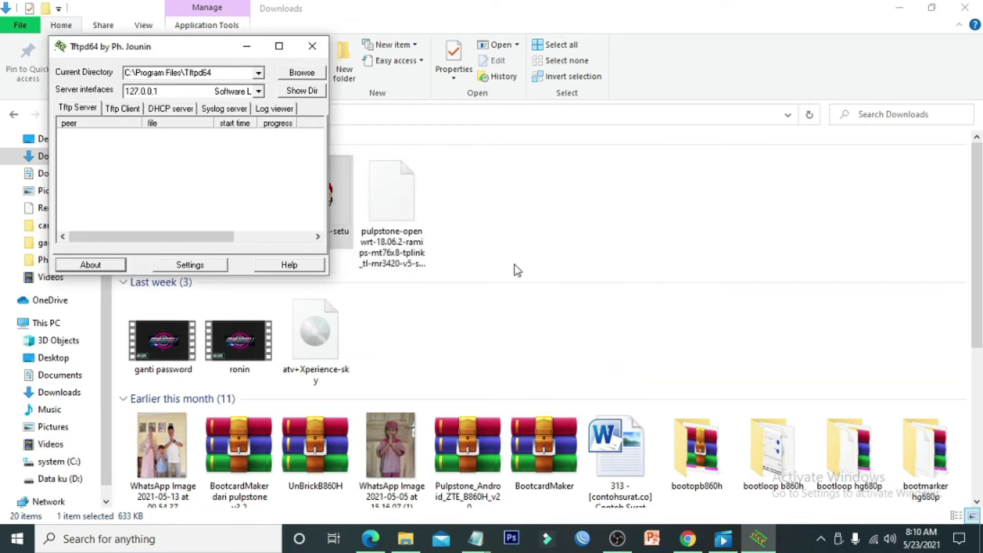
Copy the pulpstone-openwrt-18.06.2 tftp-recovery (1) firmware file from the Downloads folder
{"action": "left_click", "coordinate": [569, 324]}
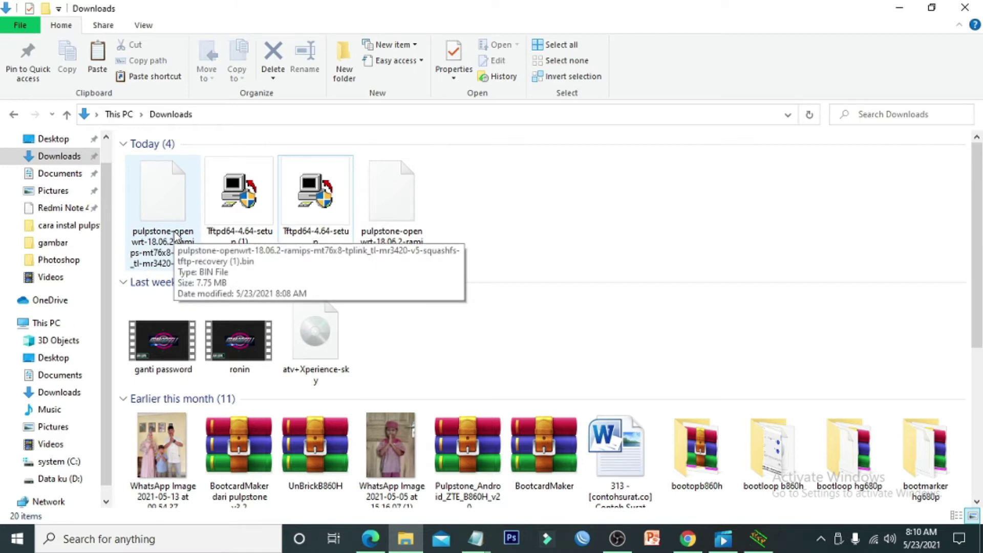
{"action": "left_click", "coordinate": [156, 216]}
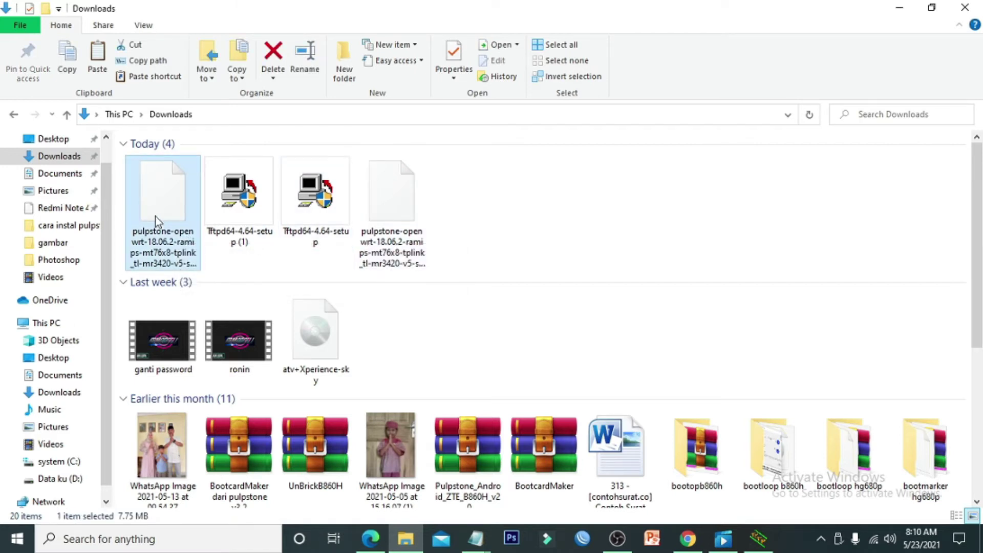
{"action": "right_click", "coordinate": [155, 216]}
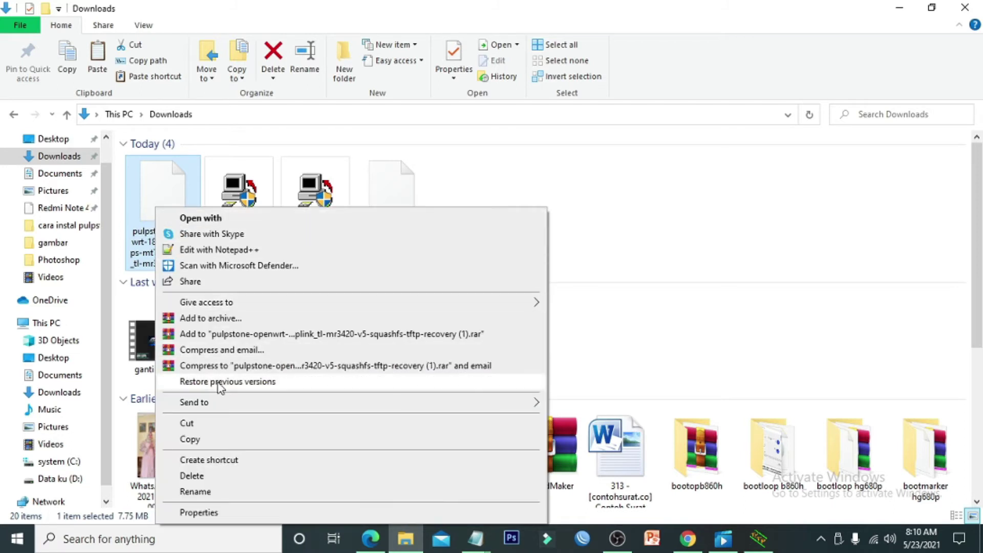
{"action": "left_click", "coordinate": [207, 440]}
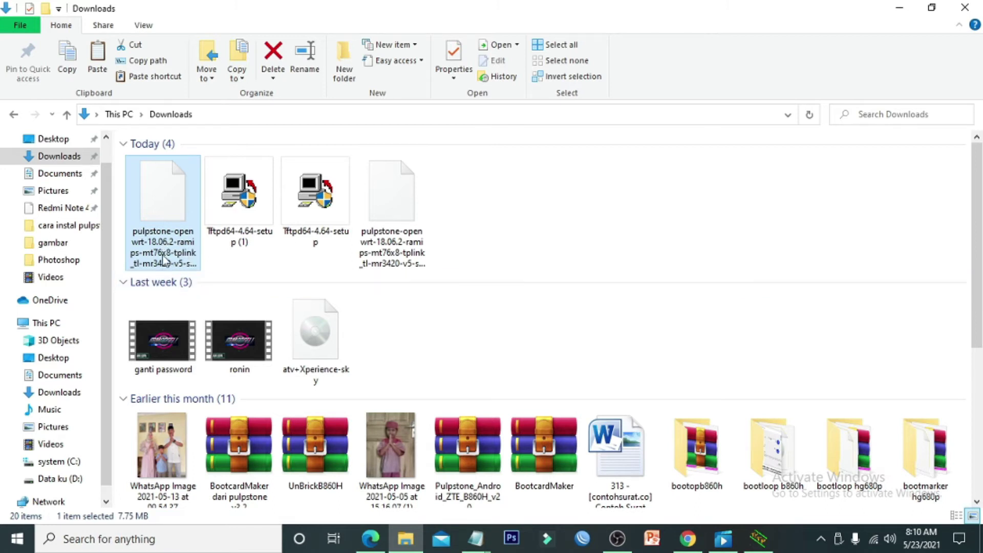
Paste the firmware file into C:\Program Files\Tftpd64, granting administrator permission for the copy
{"action": "left_click", "coordinate": [56, 324]}
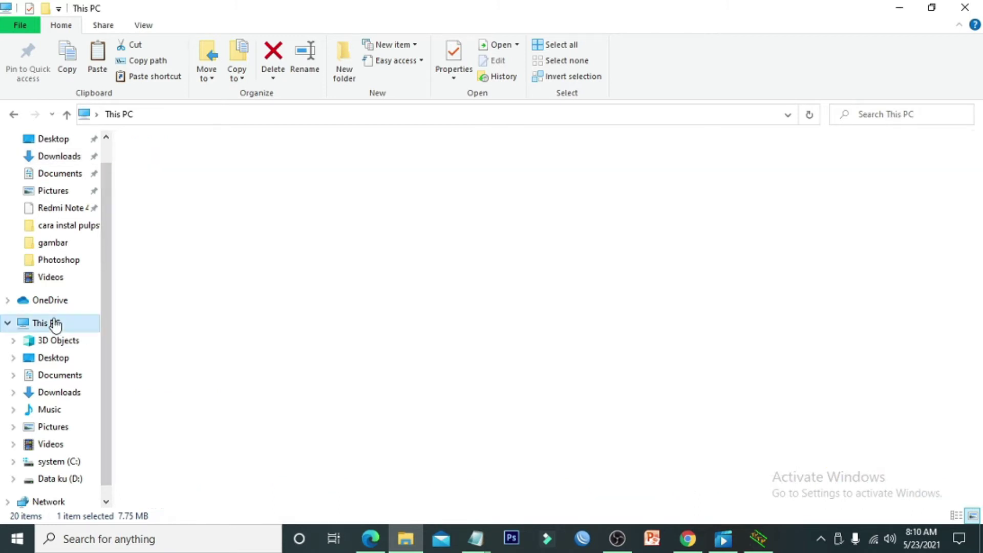
{"action": "double_click", "coordinate": [210, 288]}
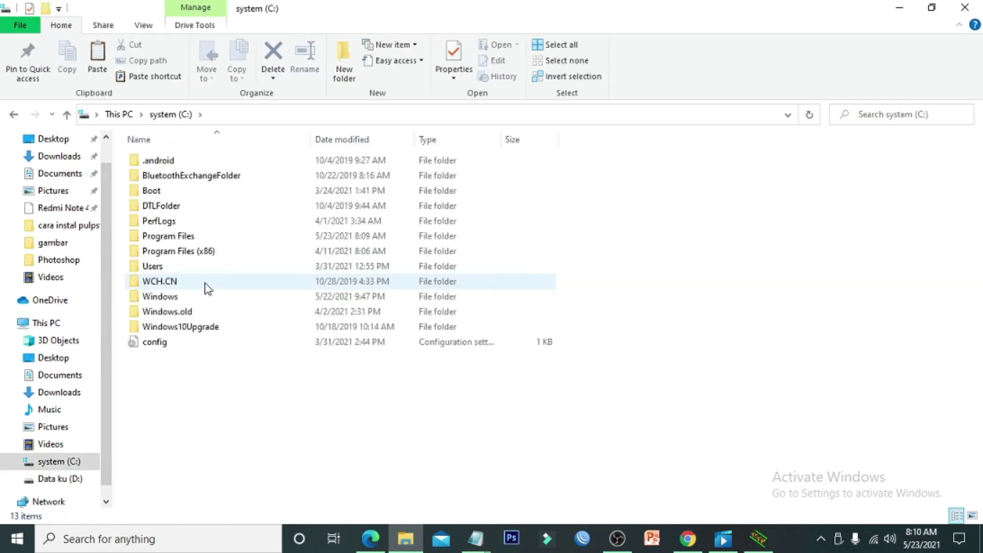
{"action": "left_click", "coordinate": [190, 238]}
{"action": "double_click", "coordinate": [192, 238]}
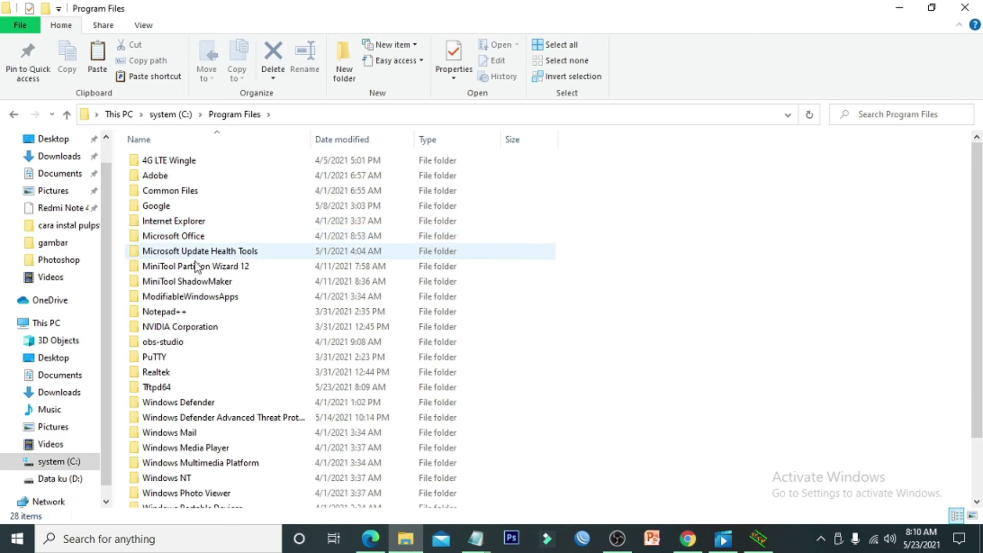
{"action": "double_click", "coordinate": [156, 387]}
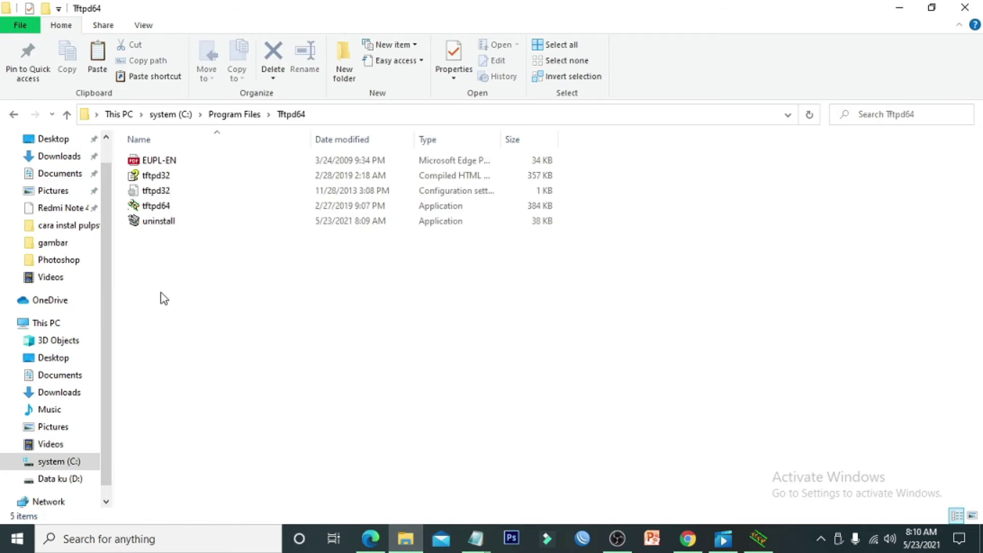
{"action": "right_click", "coordinate": [161, 240]}
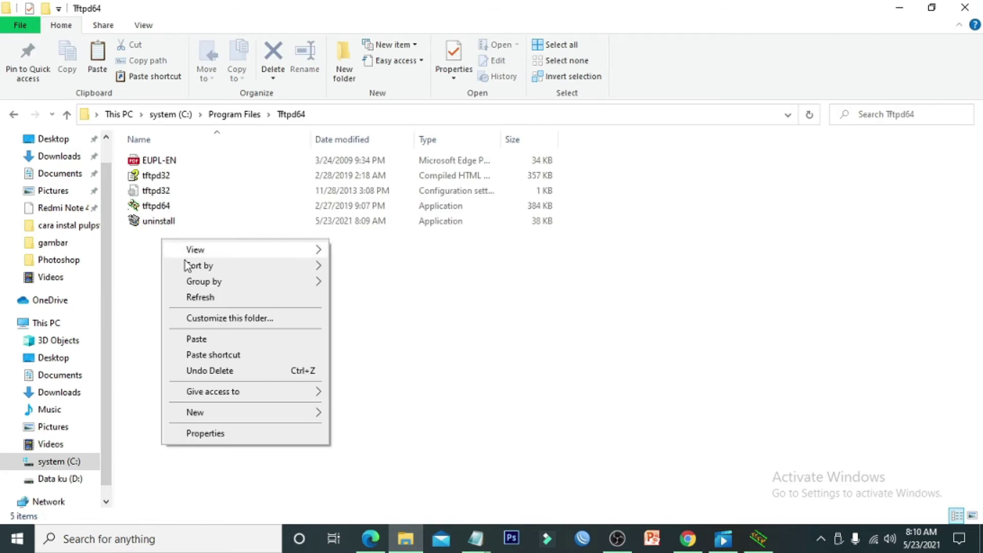
{"action": "left_click", "coordinate": [197, 339]}
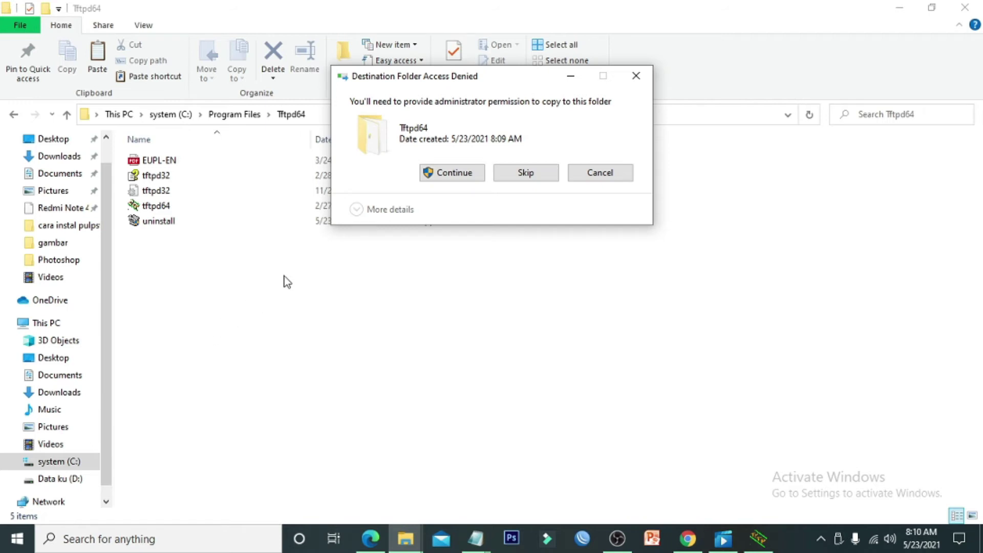
{"action": "left_click", "coordinate": [481, 174]}
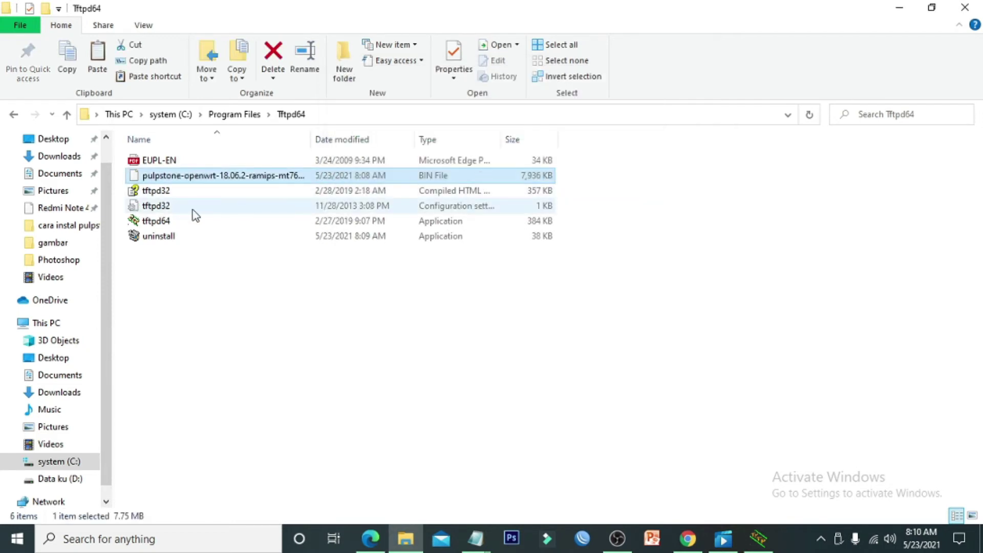
Rename the pasted firmware file in the Tftpd64 folder to tp_recovery.bin
{"action": "right_click", "coordinate": [234, 174]}
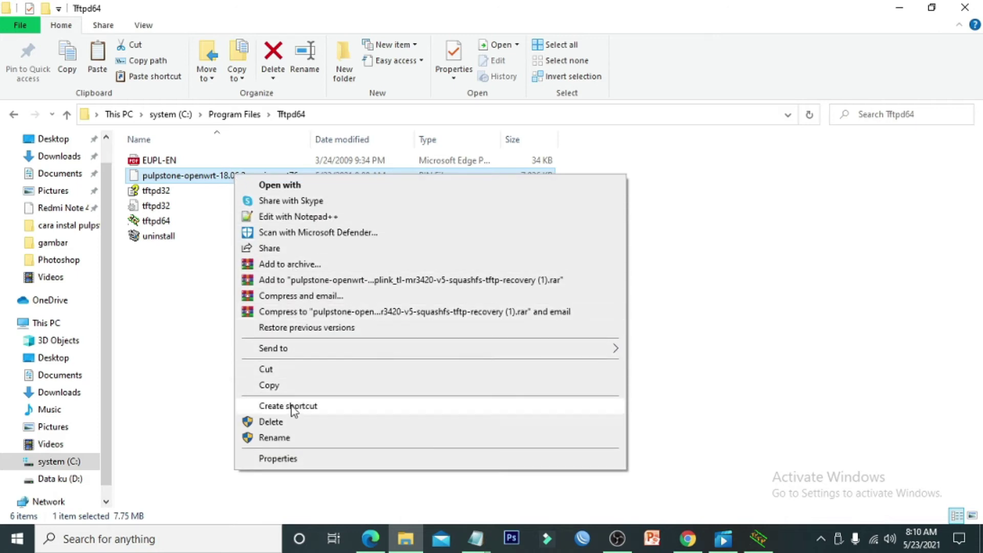
{"action": "left_click", "coordinate": [295, 438]}
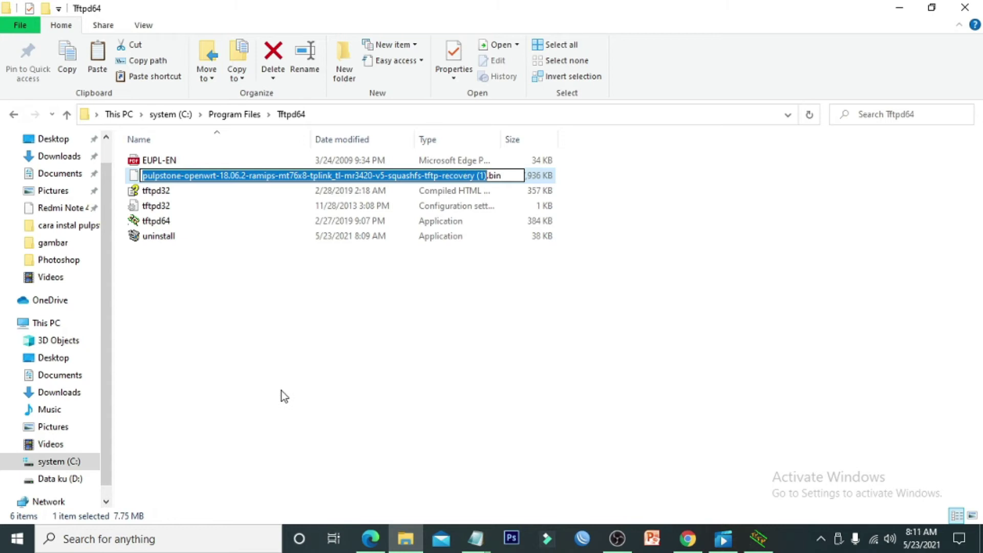
{"action": "type", "text": "tp"}
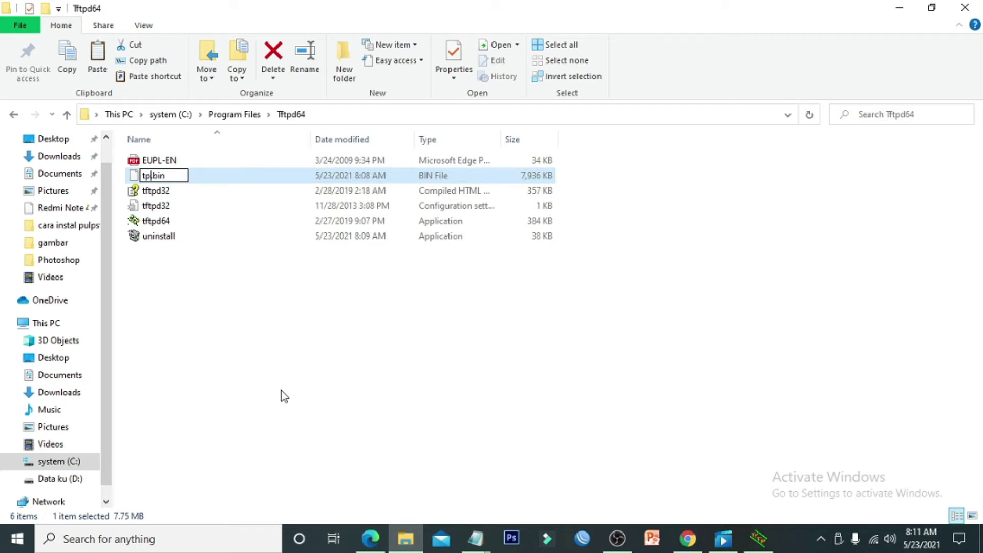
{"action": "type", "text": "_recov"}
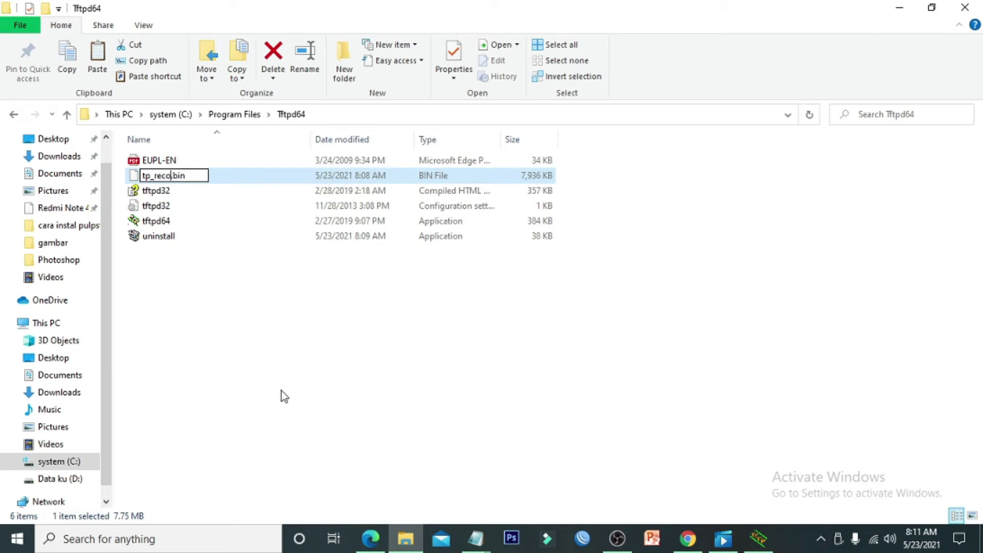
{"action": "type", "text": "ery"}
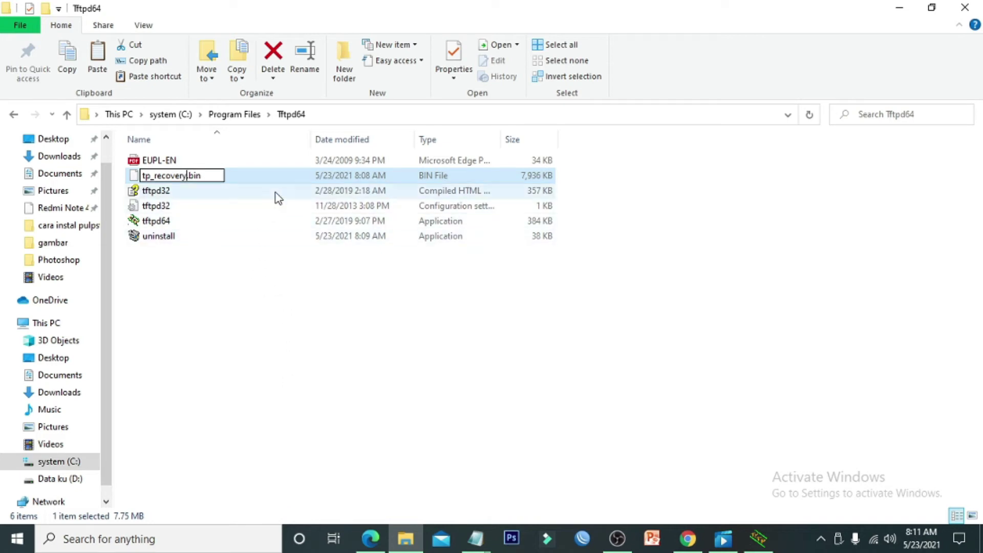
{"action": "key", "text": "Return"}
{"action": "left_click", "coordinate": [268, 176]}
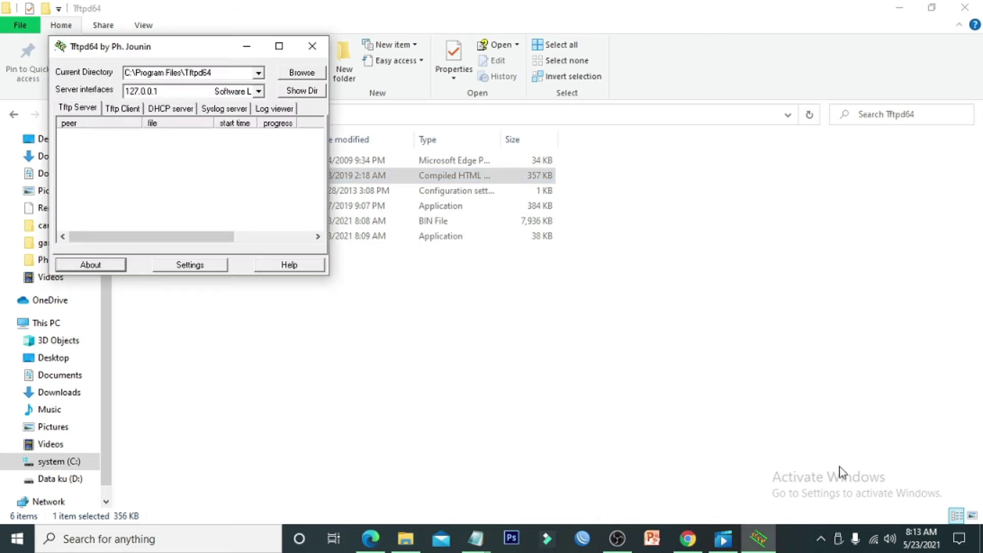
Disconnect the computer from the madCell Wi-Fi network
{"action": "left_click", "coordinate": [873, 538]}
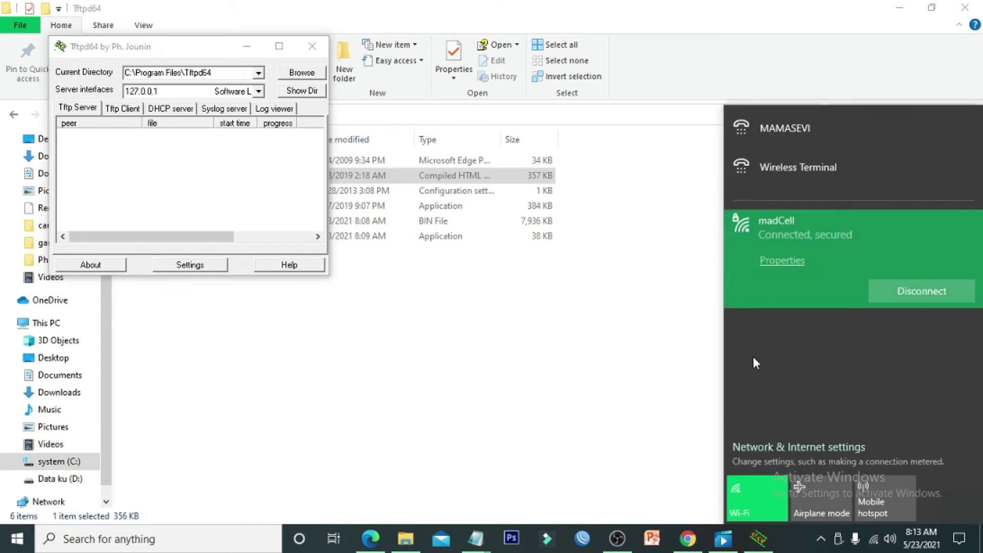
{"action": "left_click", "coordinate": [935, 293]}
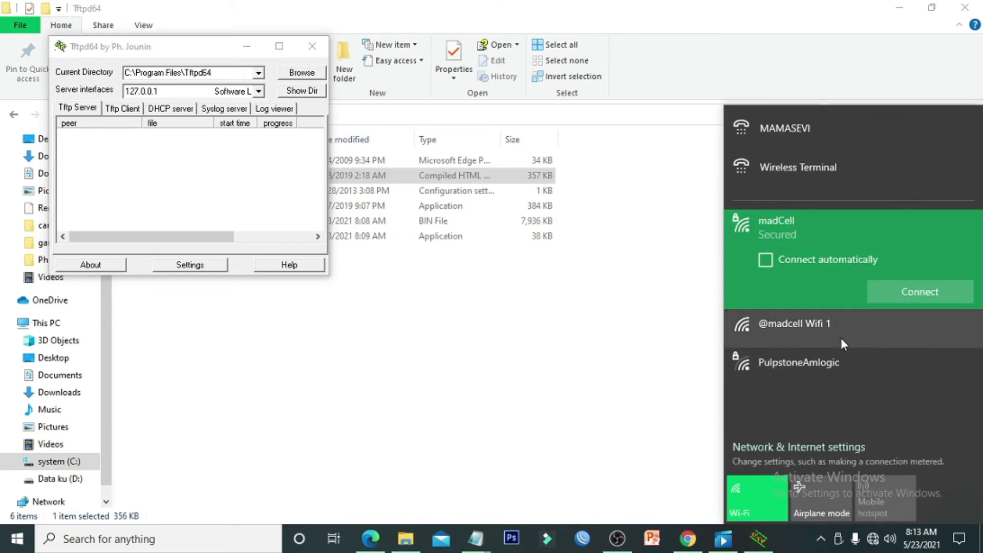
Open the Network Connections list of adapters through Control Panel's Network and Sharing Center
{"action": "left_click", "coordinate": [194, 542]}
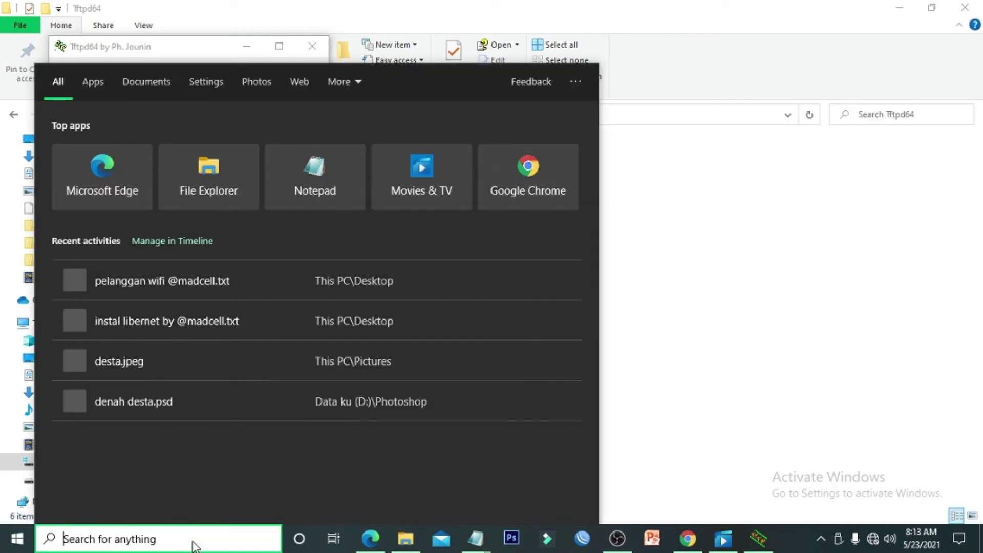
{"action": "type", "text": "co"}
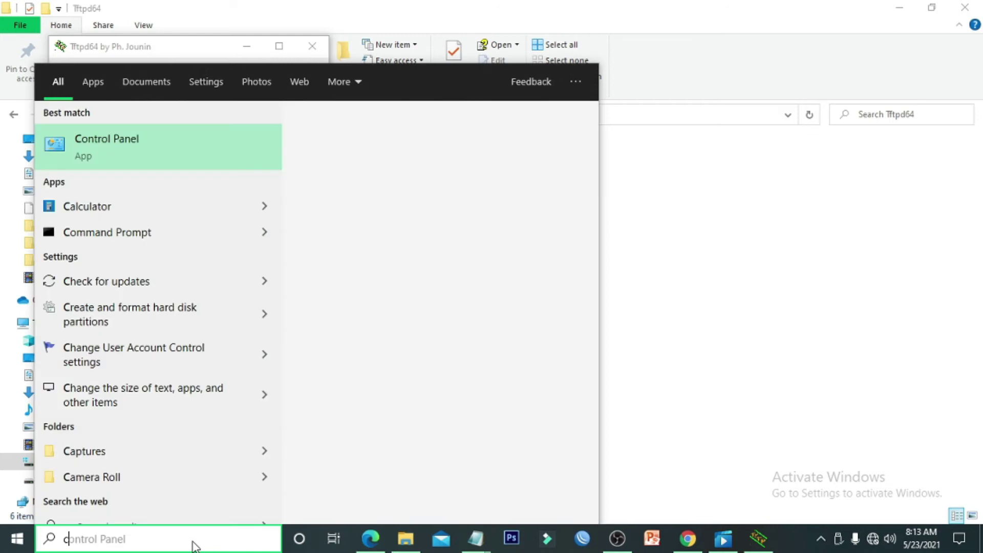
{"action": "left_click", "coordinate": [121, 140]}
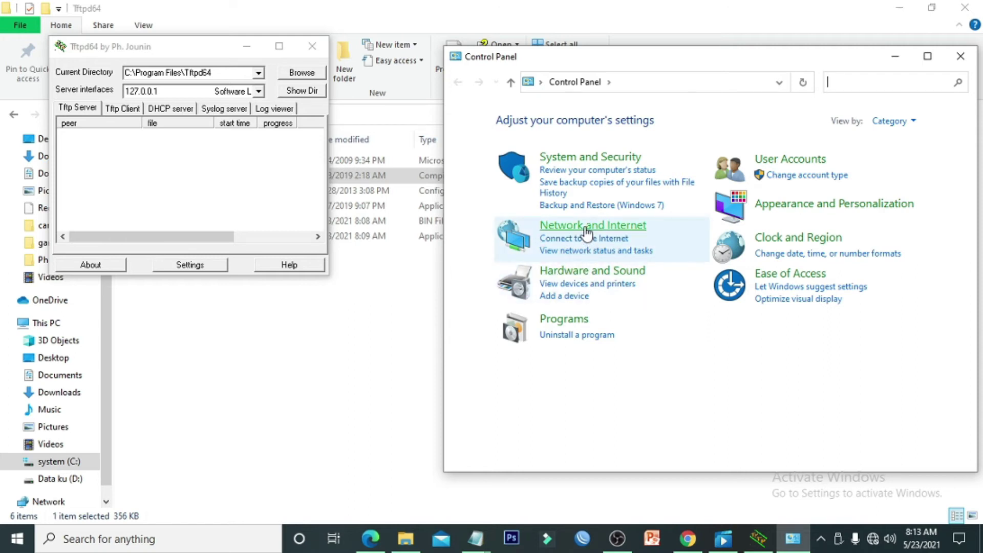
{"action": "left_click", "coordinate": [585, 228]}
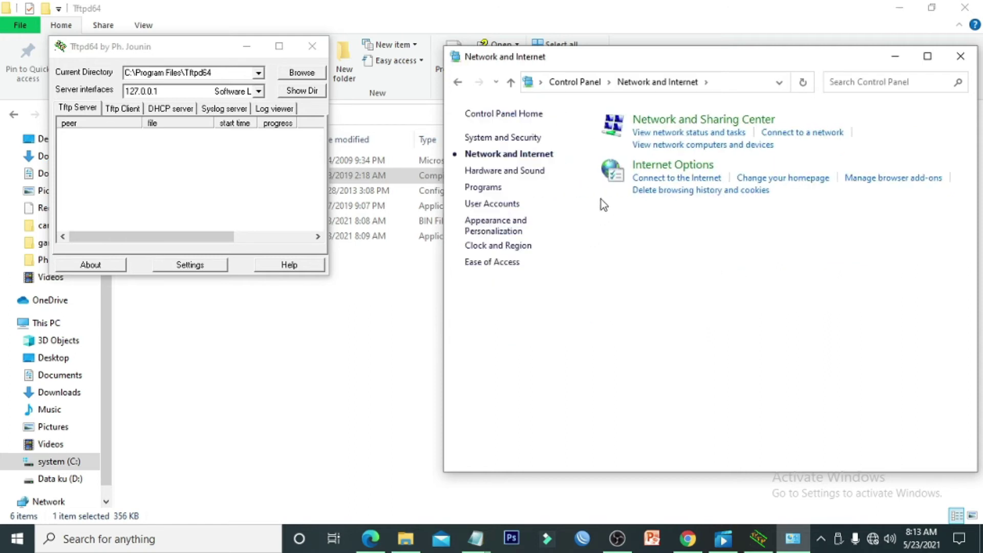
{"action": "left_click", "coordinate": [704, 121]}
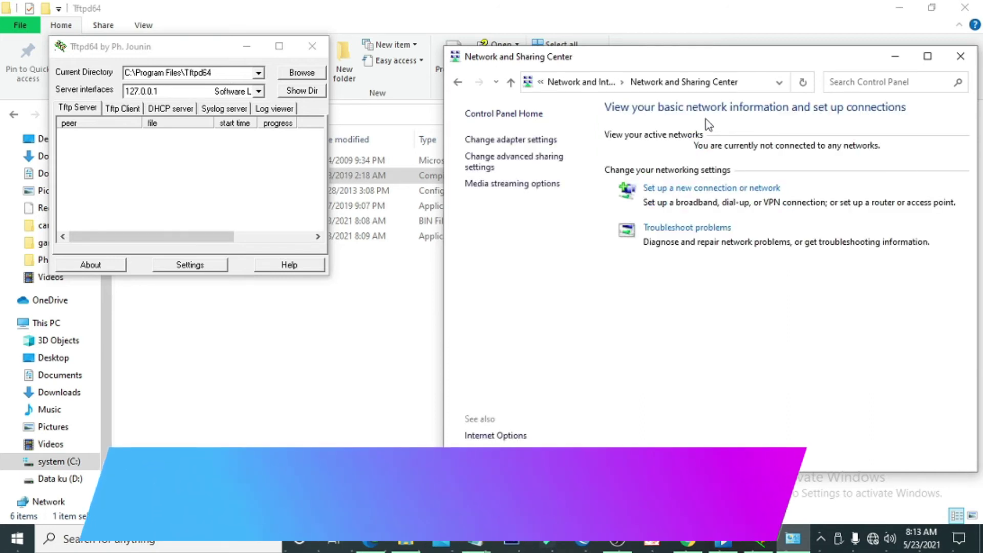
{"action": "left_click", "coordinate": [490, 143]}
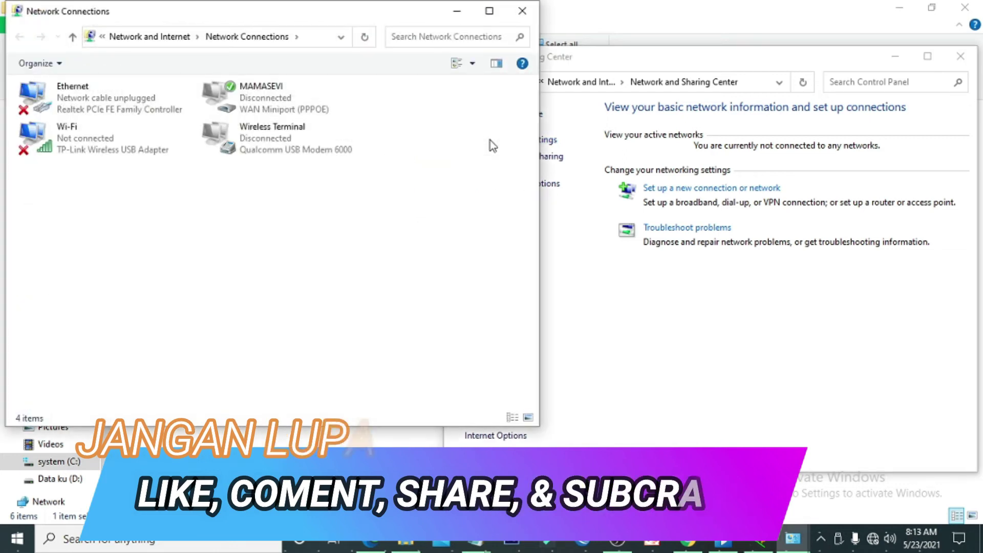
Give the Ethernet adapter the static IPv4 address 192.168.0.225 with subnet mask 255.255.255.0
{"action": "left_click", "coordinate": [104, 96]}
{"action": "double_click", "coordinate": [103, 95]}
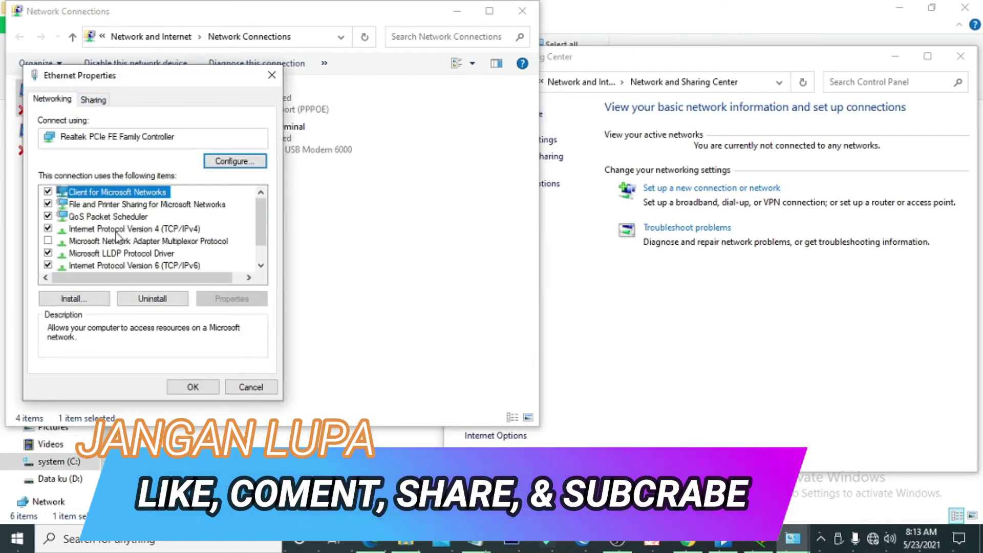
{"action": "double_click", "coordinate": [122, 229]}
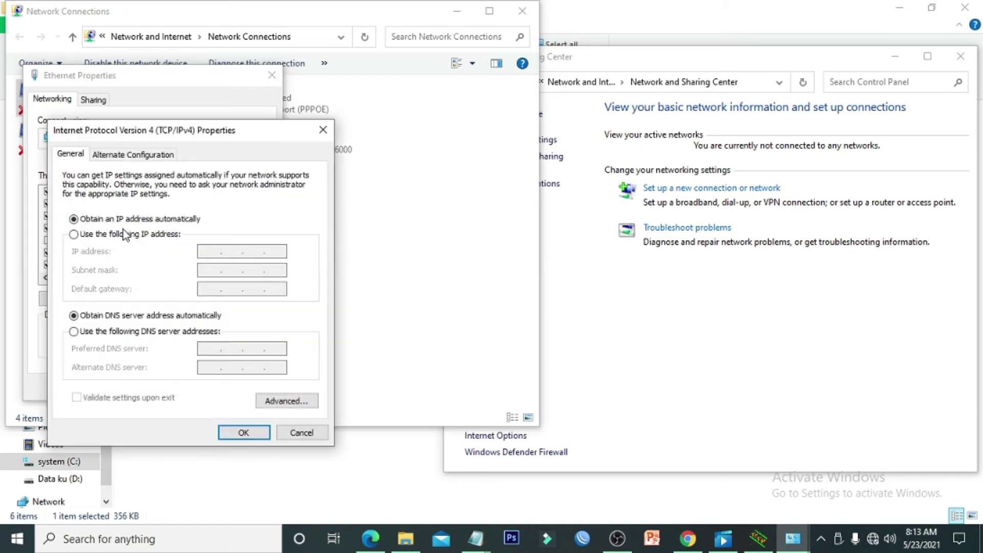
{"action": "left_click", "coordinate": [74, 234]}
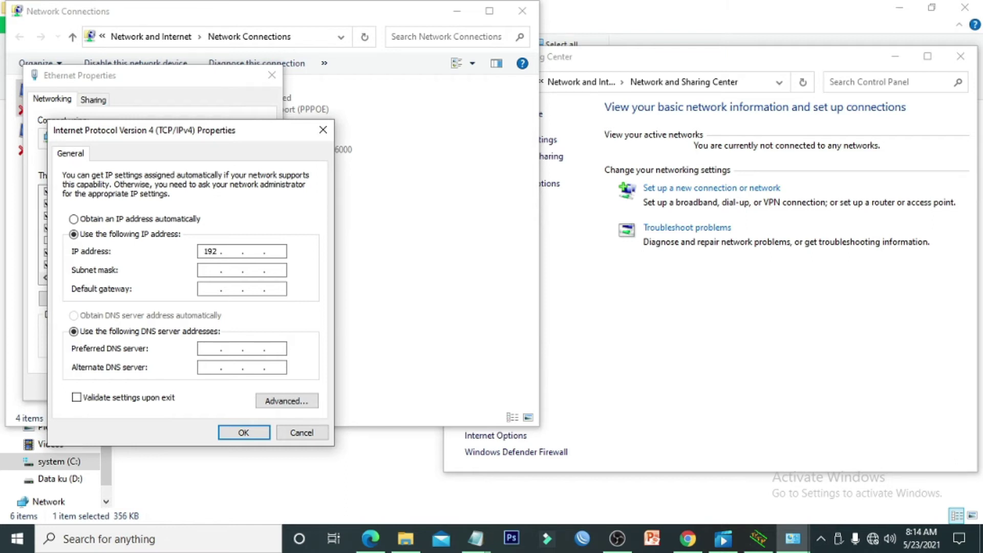
{"action": "type", "text": "8"}
{"action": "type", "text": "0 . 225"}
{"action": "left_click", "coordinate": [238, 272]}
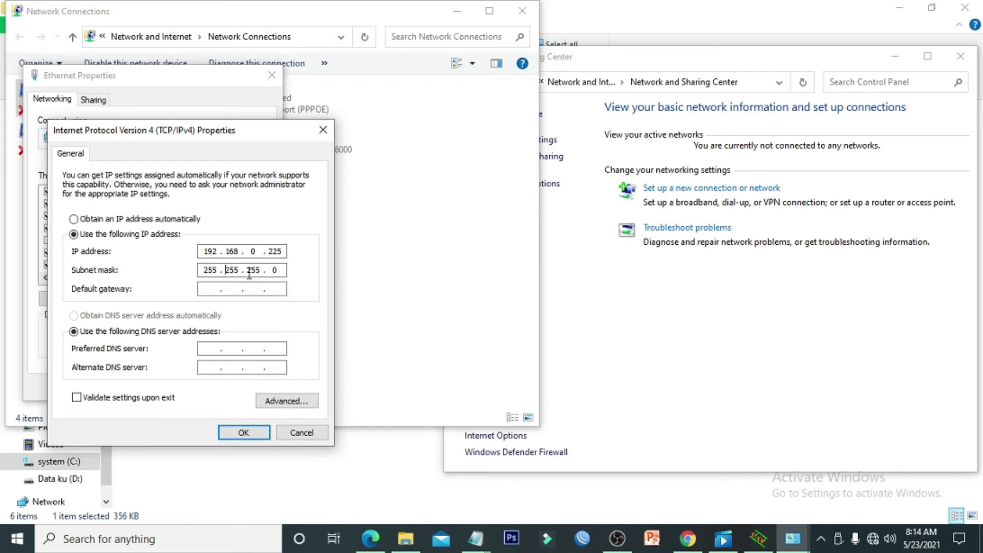
{"action": "left_click", "coordinate": [244, 433]}
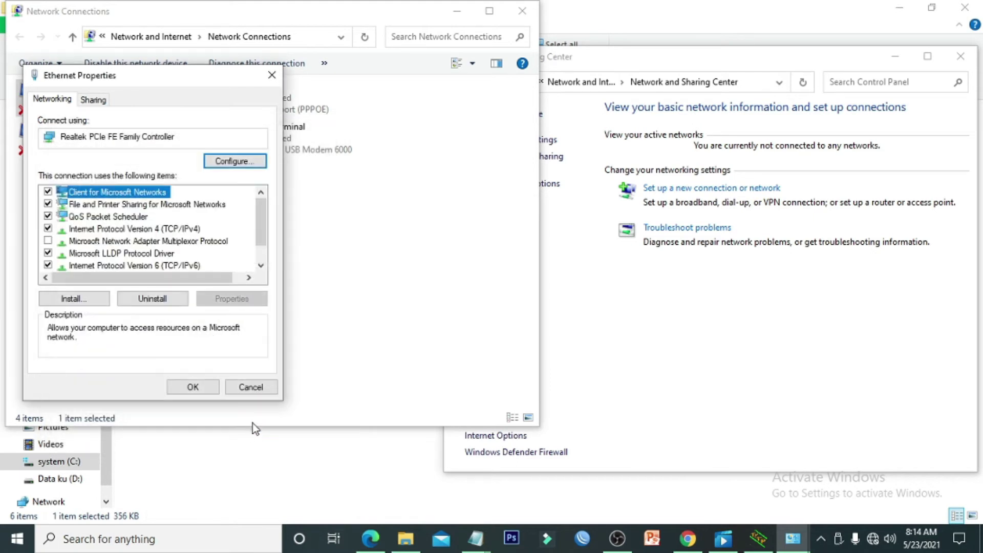
{"action": "left_click", "coordinate": [193, 387]}
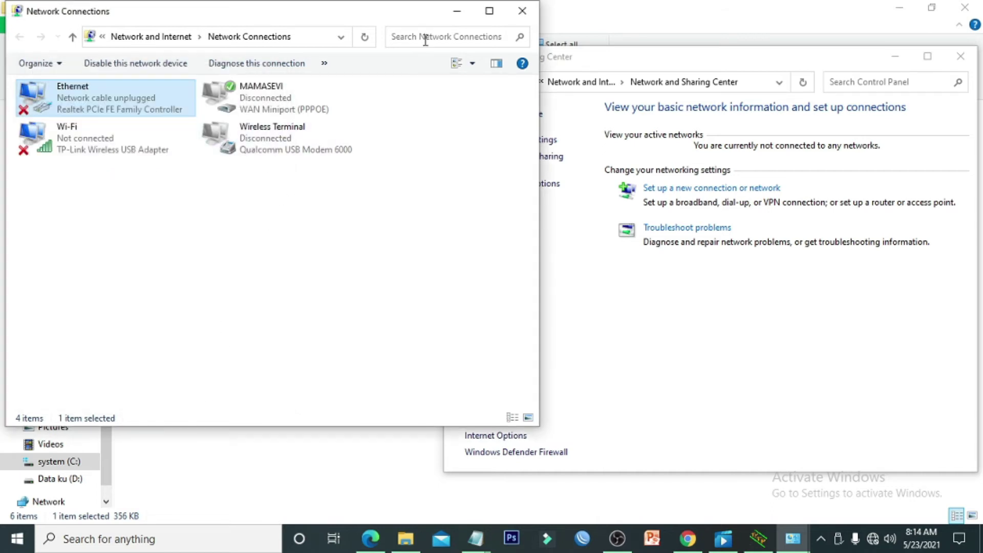
{"action": "left_click", "coordinate": [455, 12]}
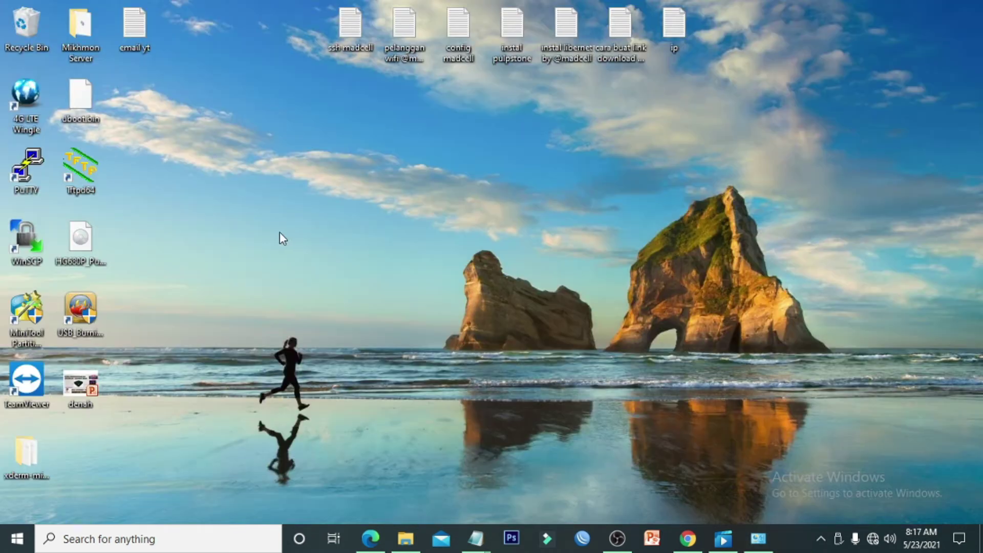
Run Tftpd64 with firewall access allowed on public networks, and close it after tp_recovery.bin has been transferred
{"action": "double_click", "coordinate": [80, 181]}
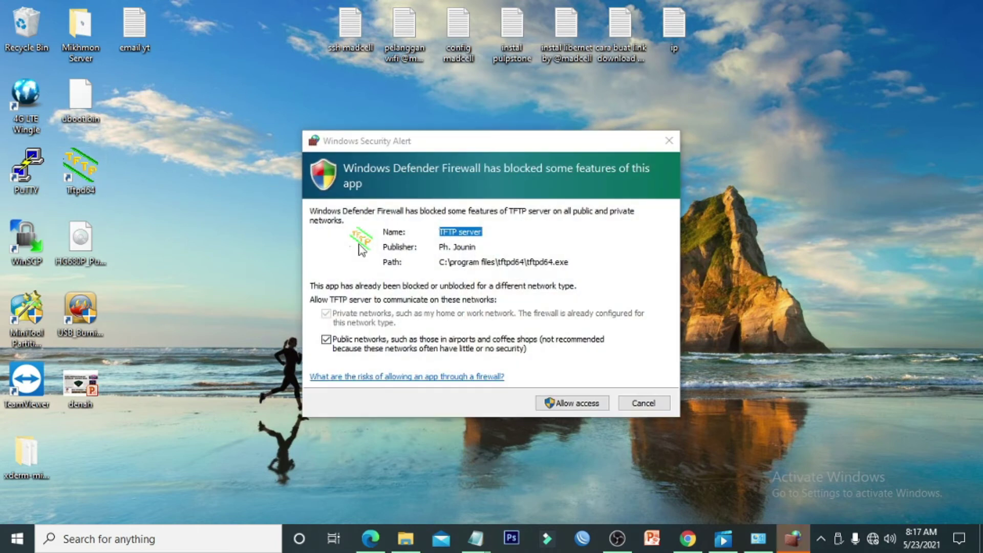
{"action": "left_click", "coordinate": [553, 405]}
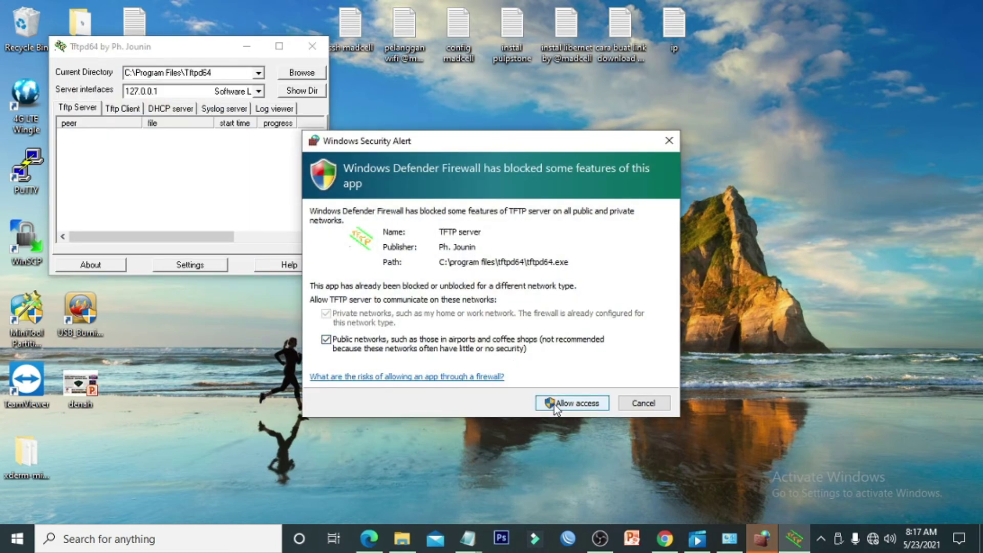
{"action": "left_click", "coordinate": [554, 403]}
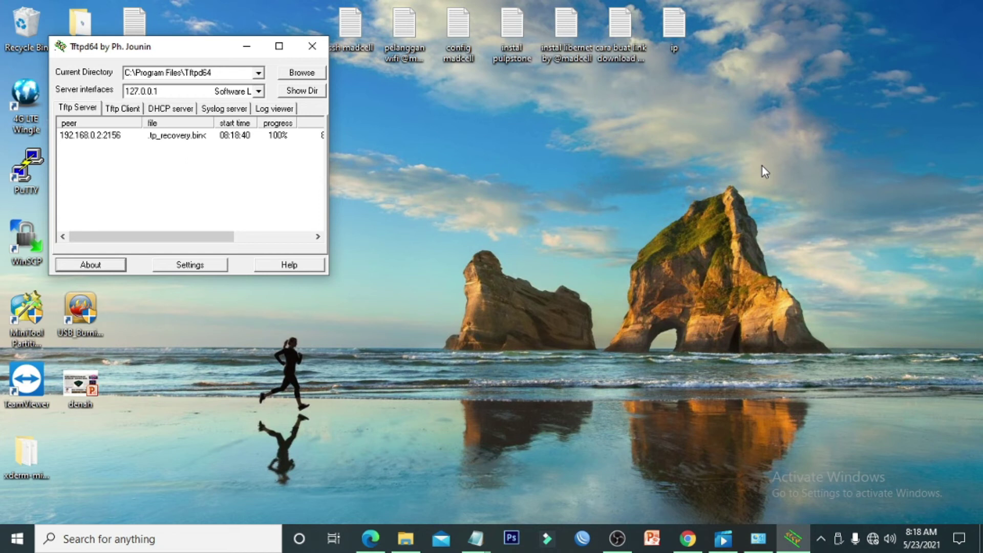
{"action": "left_click", "coordinate": [312, 47]}
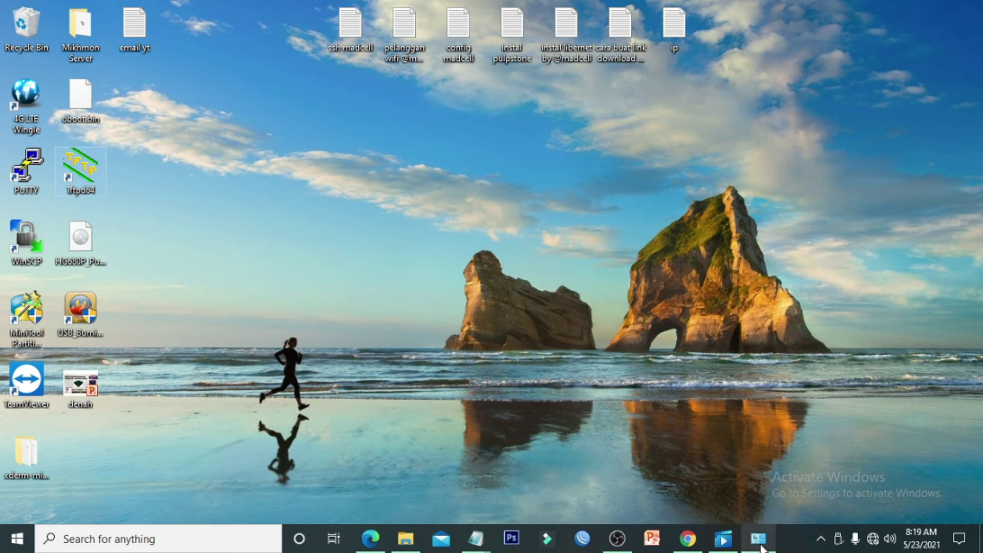
Switch the Ethernet adapter's IPv4 settings back to obtaining an IP address automatically
{"action": "left_click", "coordinate": [760, 497]}
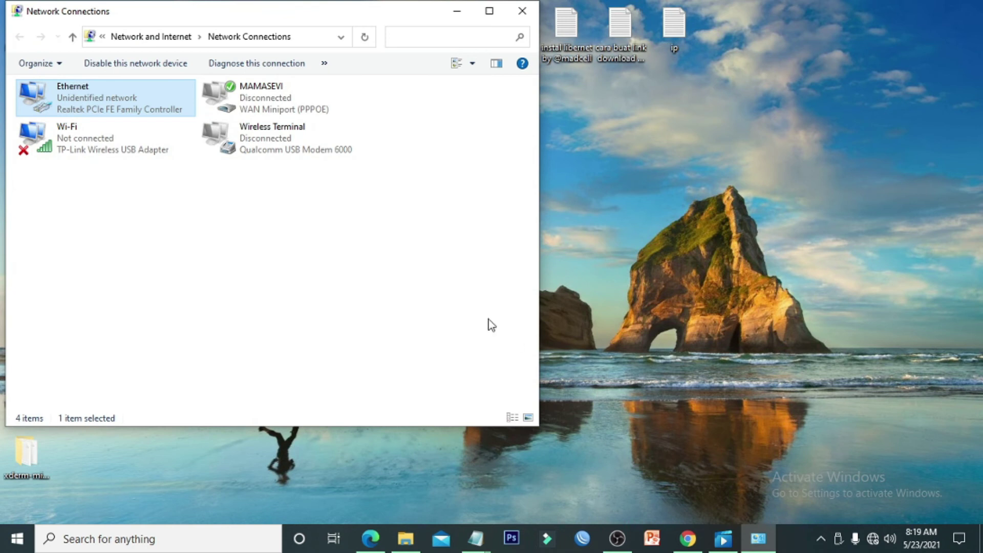
{"action": "double_click", "coordinate": [169, 91]}
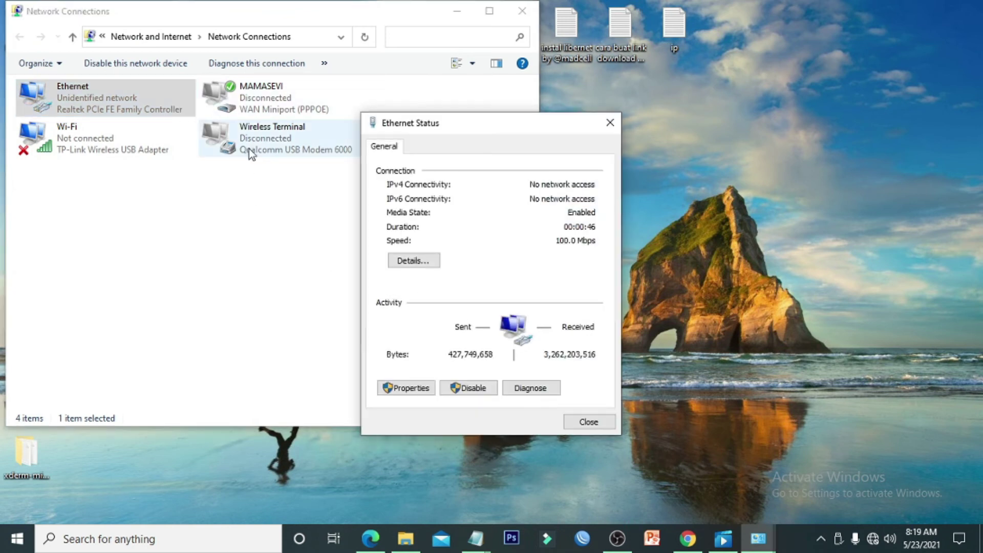
{"action": "left_click", "coordinate": [417, 388]}
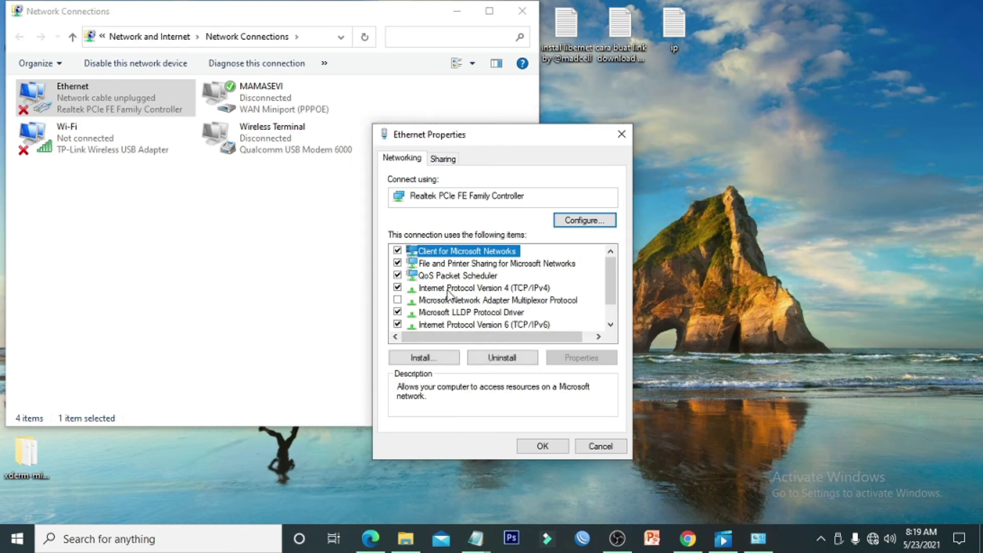
{"action": "double_click", "coordinate": [448, 289]}
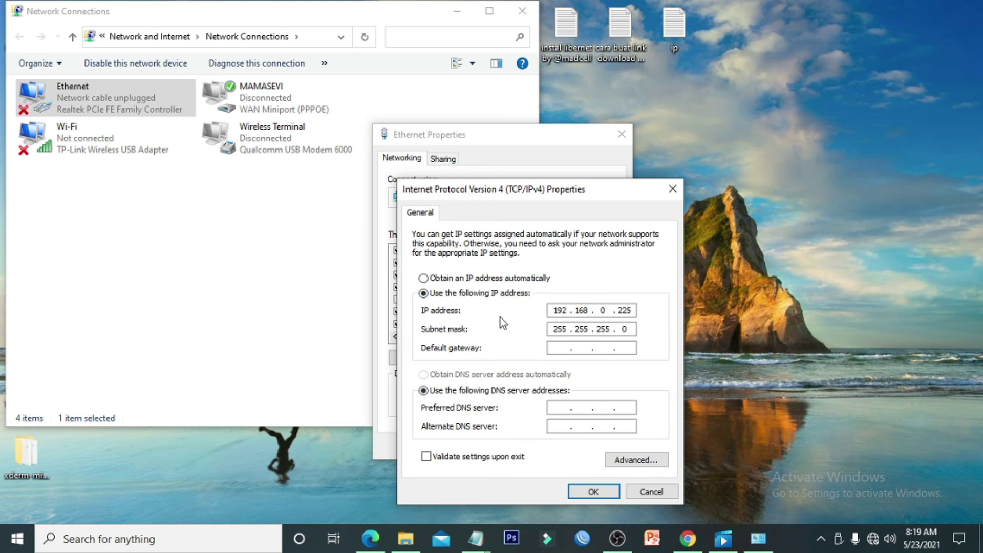
{"action": "left_click", "coordinate": [423, 278]}
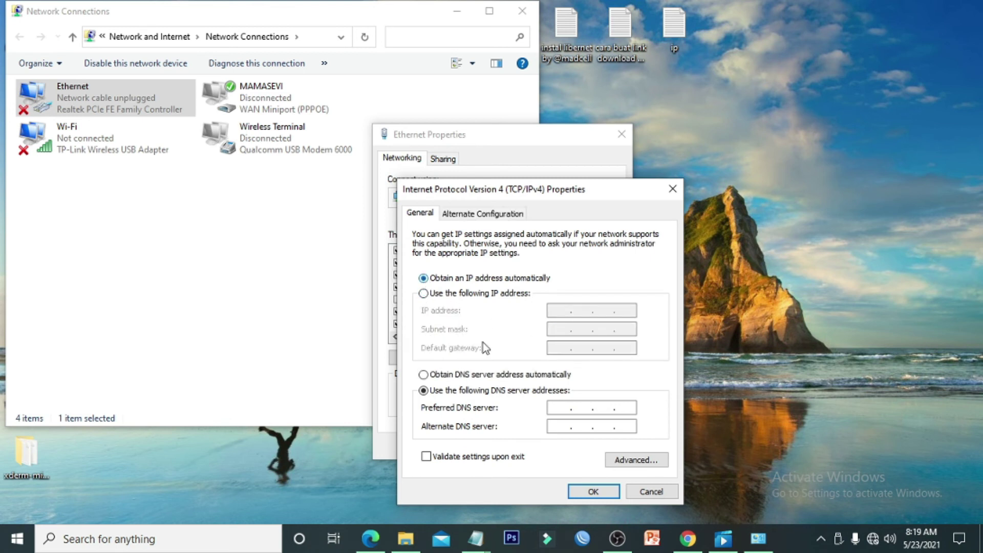
{"action": "left_click", "coordinate": [589, 492]}
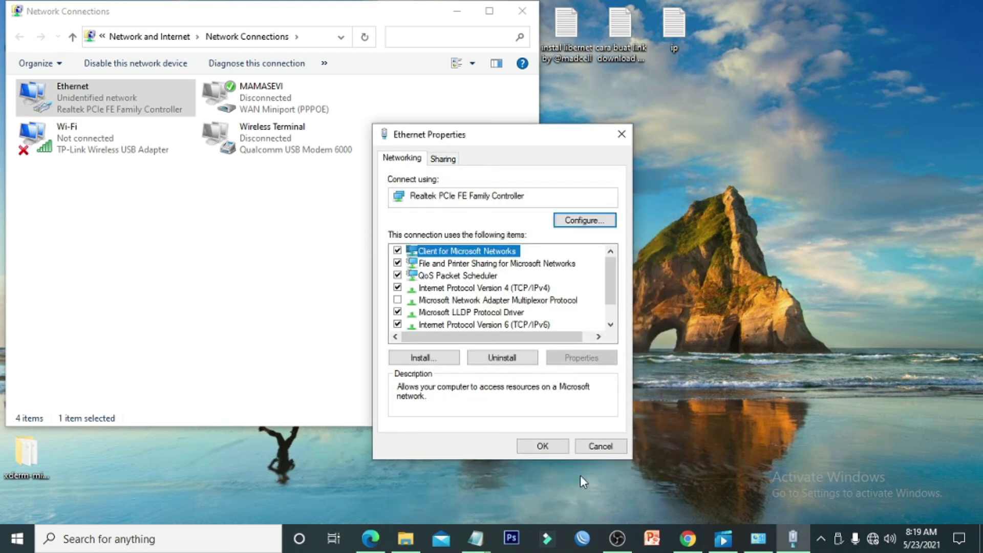
{"action": "left_click", "coordinate": [541, 448]}
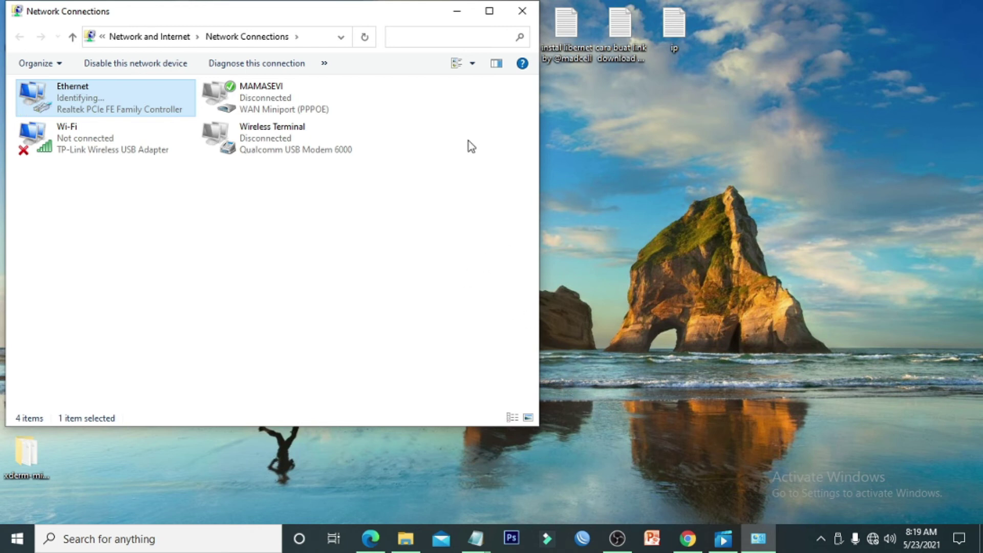
{"action": "left_click", "coordinate": [456, 18]}
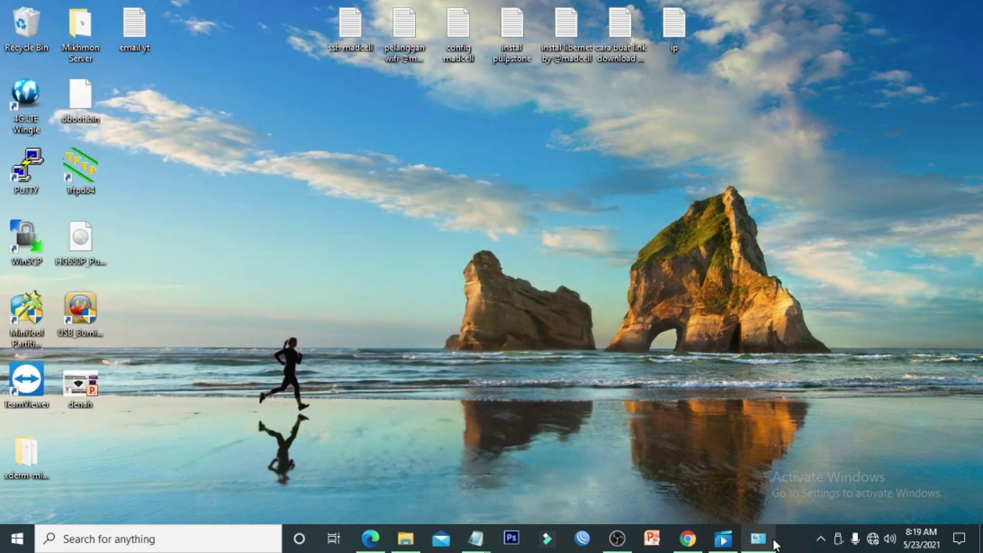
{"action": "left_click", "coordinate": [723, 538]}
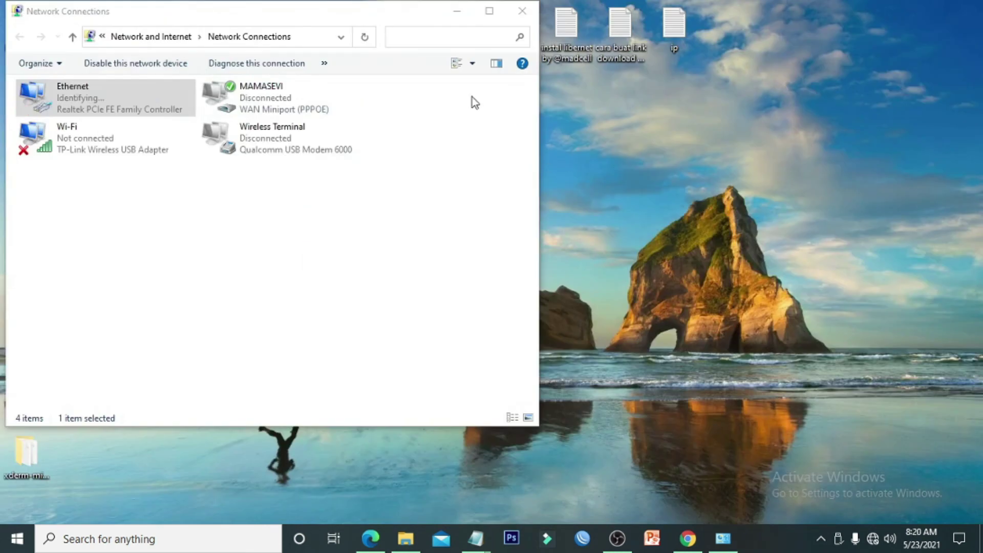
{"action": "left_click", "coordinate": [456, 11]}
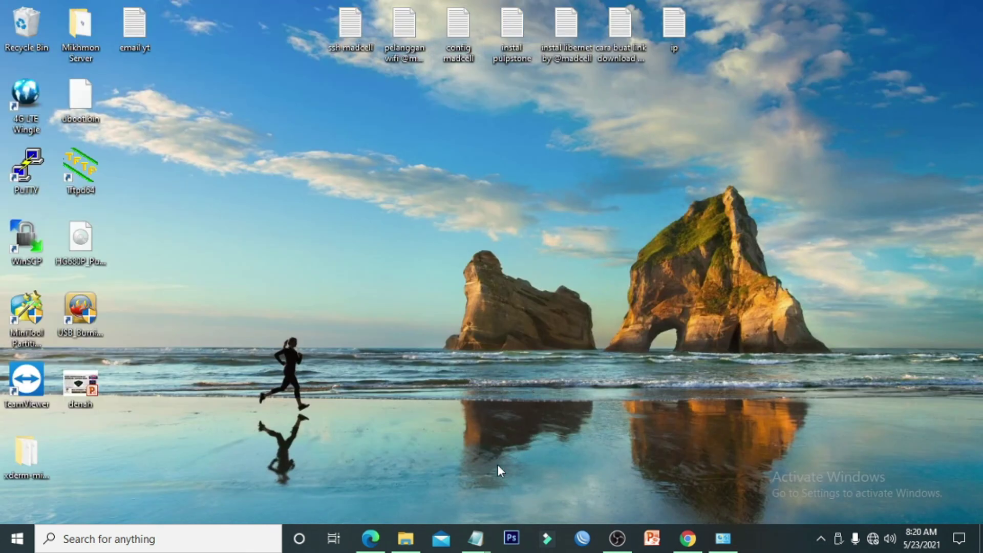
{"action": "left_click", "coordinate": [406, 539]}
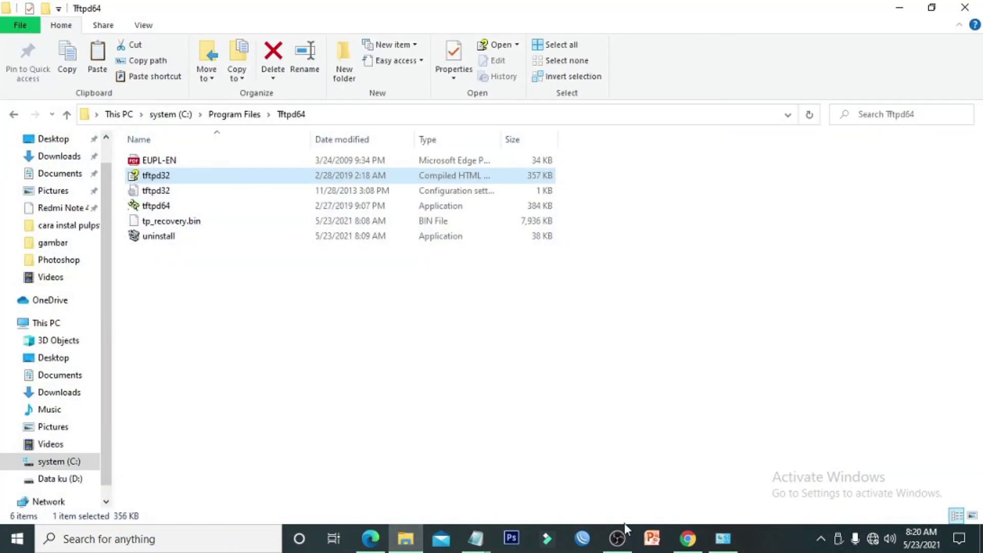
Switch to Chrome, close the TFTPD64 page and load the router's interface at 192.168.1.1 in a new tab
{"action": "left_click", "coordinate": [688, 539]}
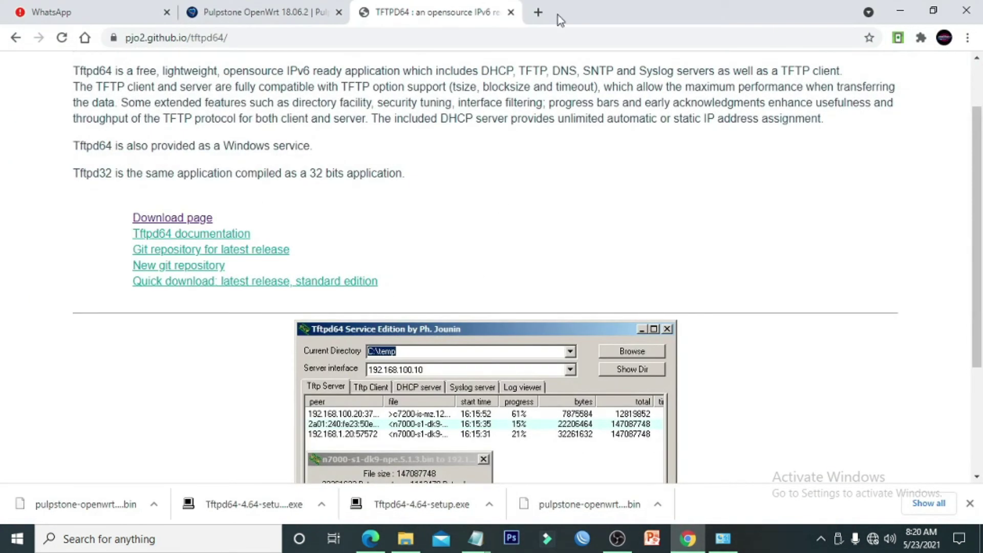
{"action": "left_click", "coordinate": [507, 12]}
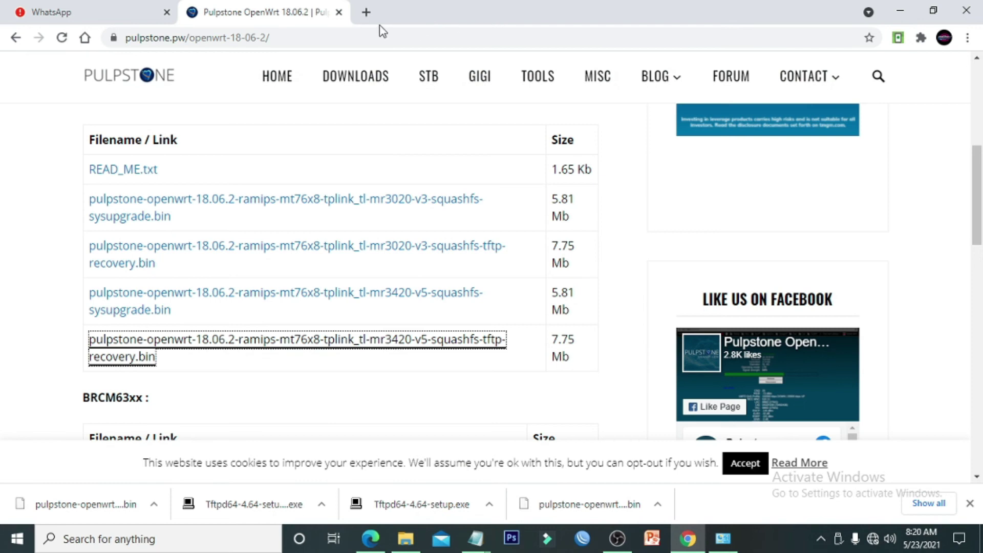
{"action": "left_click", "coordinate": [365, 12]}
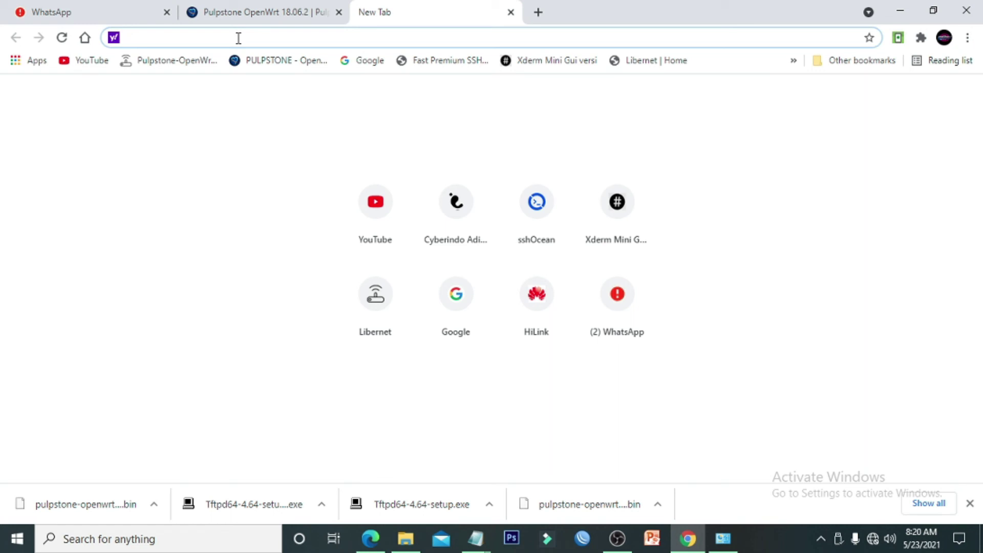
{"action": "type", "text": "1"}
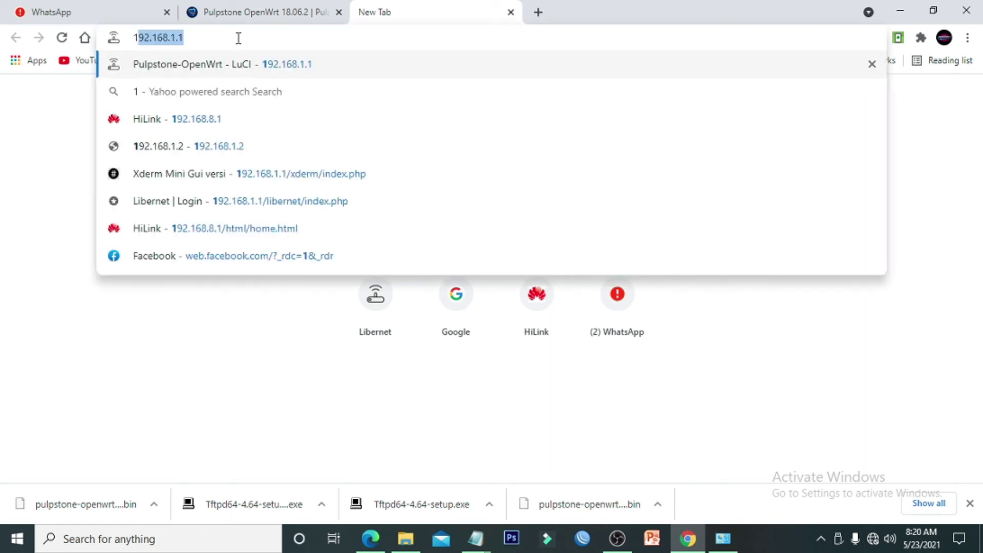
{"action": "type", "text": "92"}
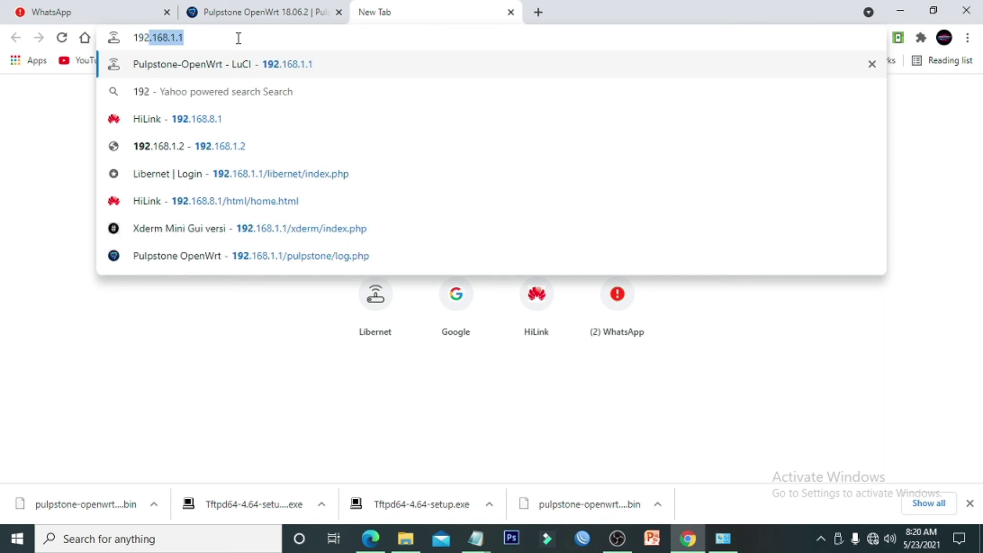
{"action": "type", "text": "."}
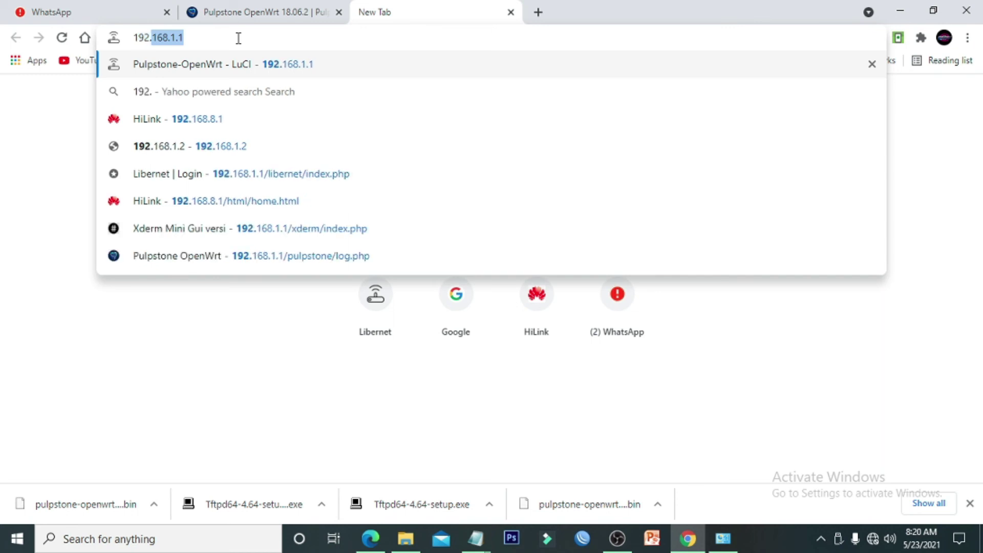
{"action": "type", "text": "6"}
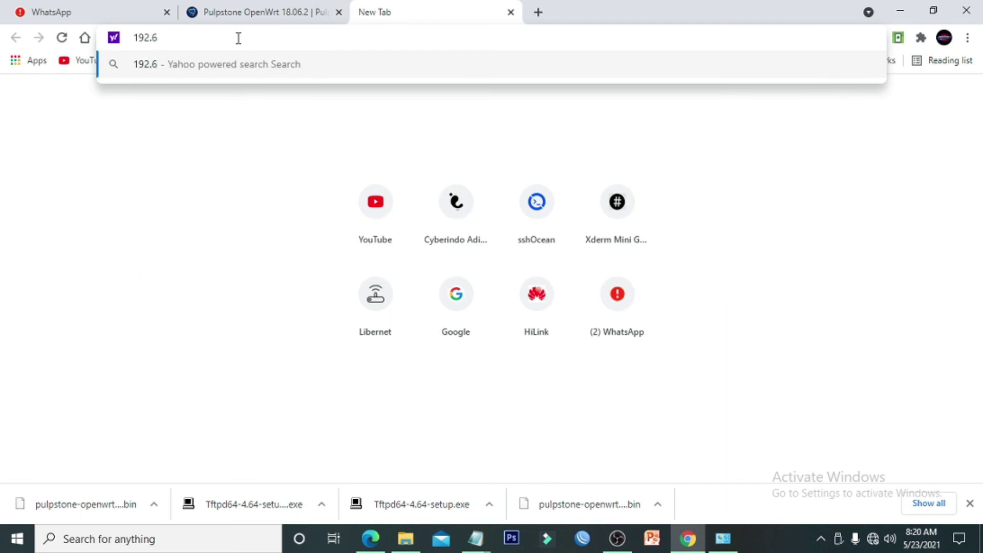
{"action": "key", "text": "BackSpace"}
{"action": "type", "text": "168"}
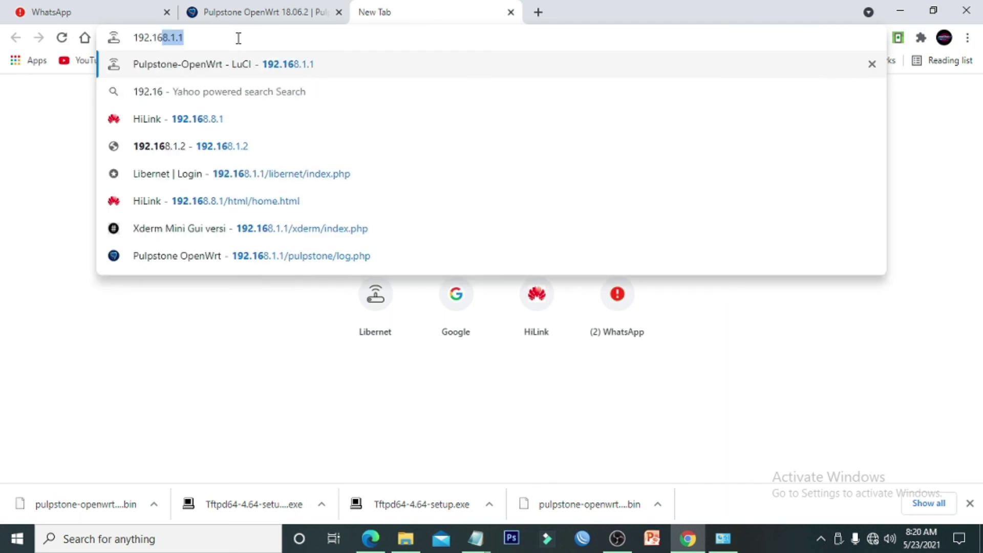
{"action": "type", "text": ".1.1"}
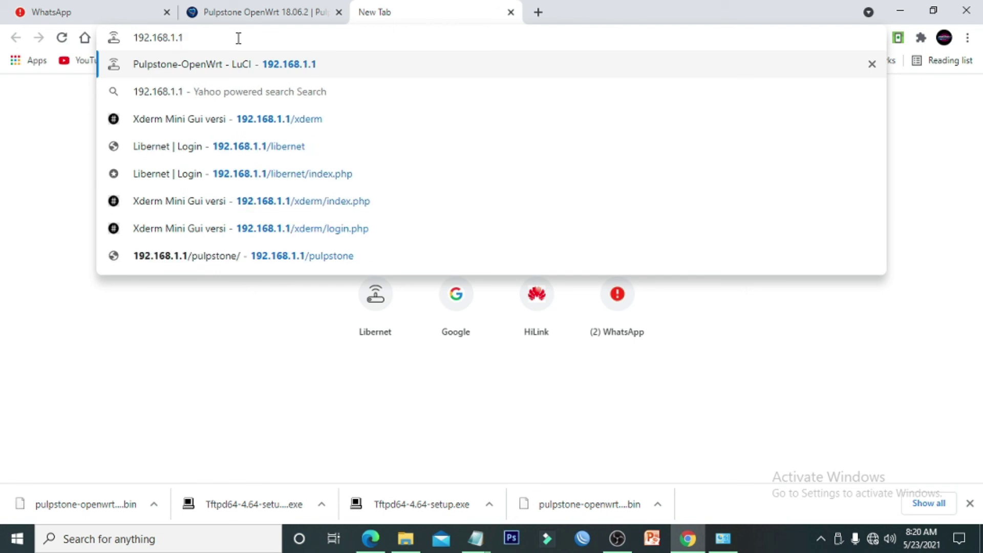
{"action": "key", "text": "Return"}
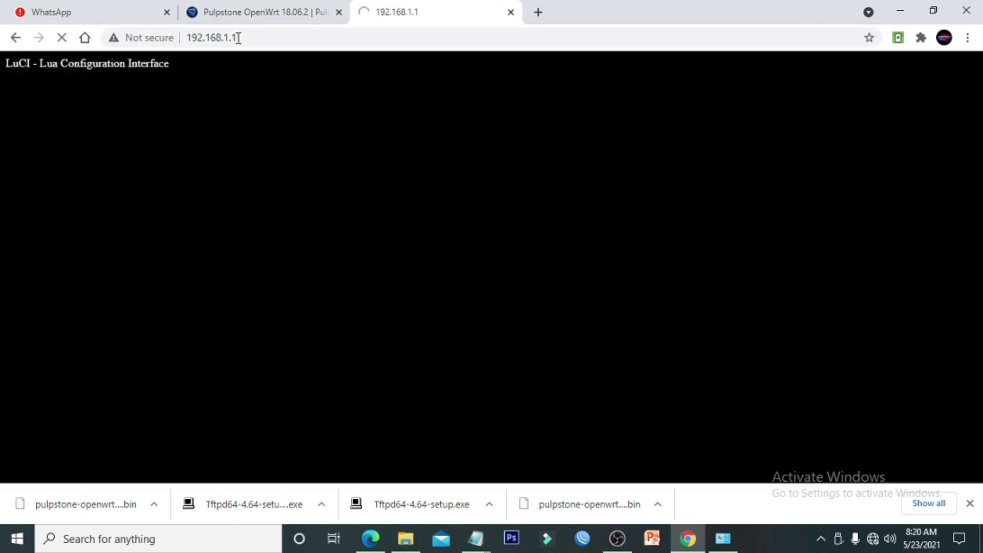